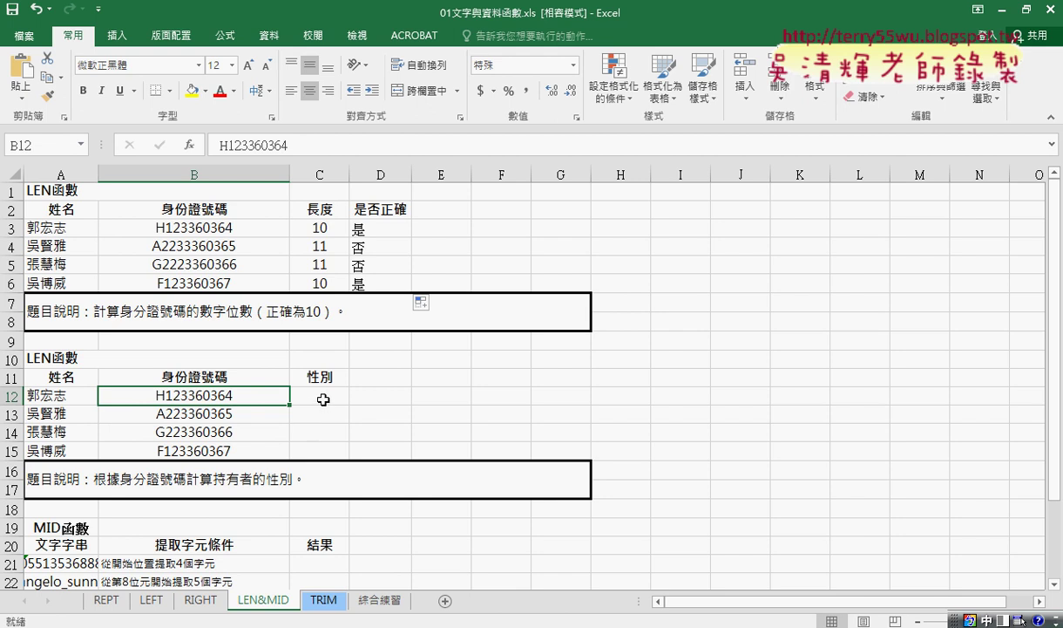
Step: Select cell C12 under the 性別 heading to hold the gender formula
left_click(322, 395)
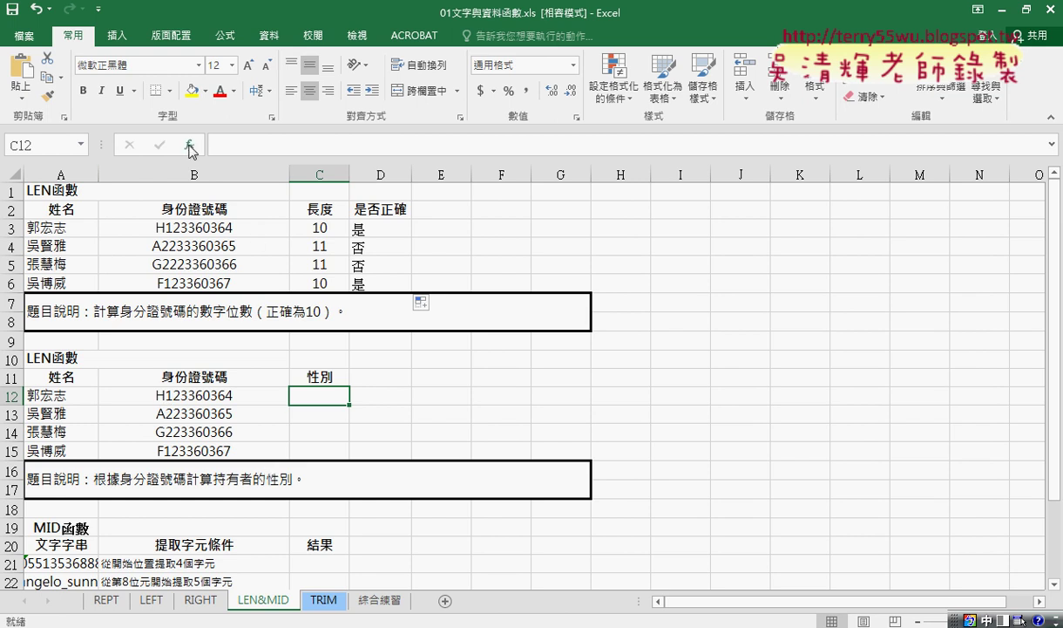
Step: Insert the MID function into C12 from the 文字 function category
left_click(190, 145)
left_click(647, 172)
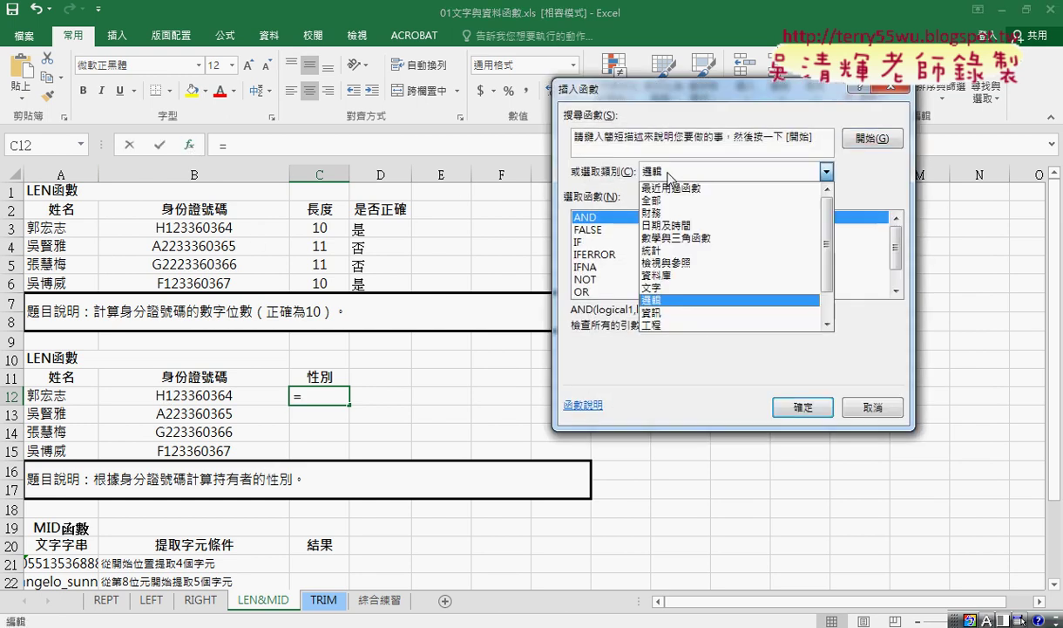
left_click(690, 287)
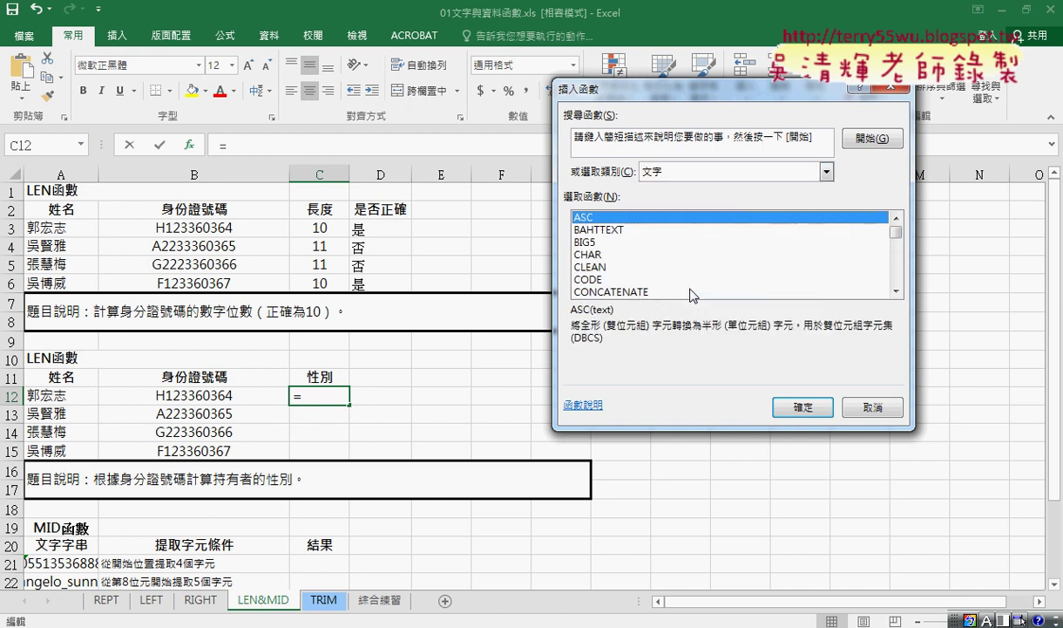
left_click(896, 292)
scroll(897, 295, "down", 1)
scroll(898, 295, "down", 1)
scroll(898, 294, "down", 1)
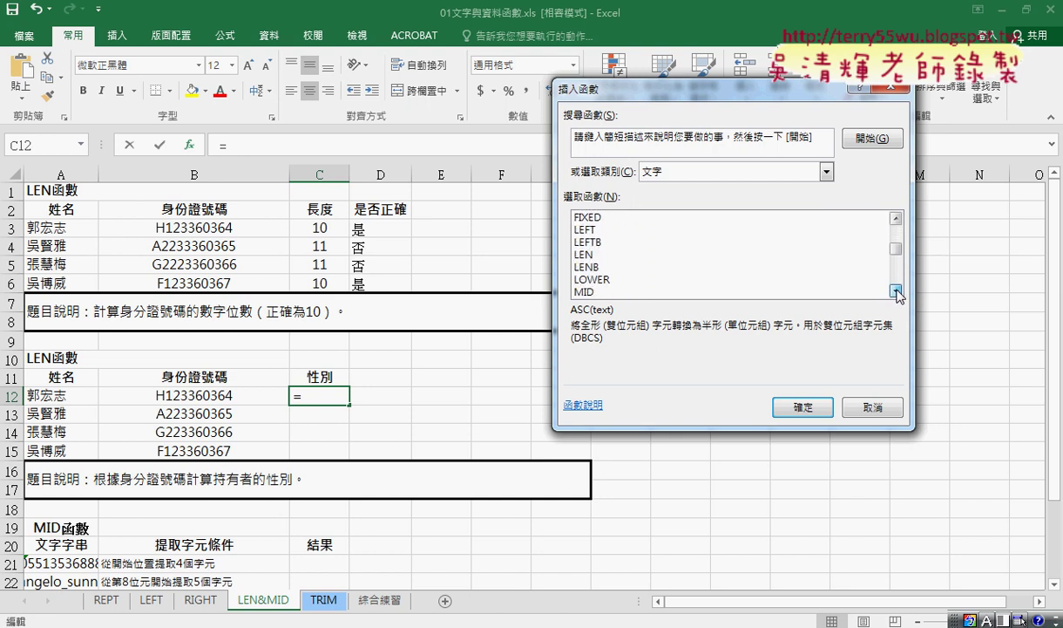
scroll(826, 286, "down", 1)
left_click(850, 268)
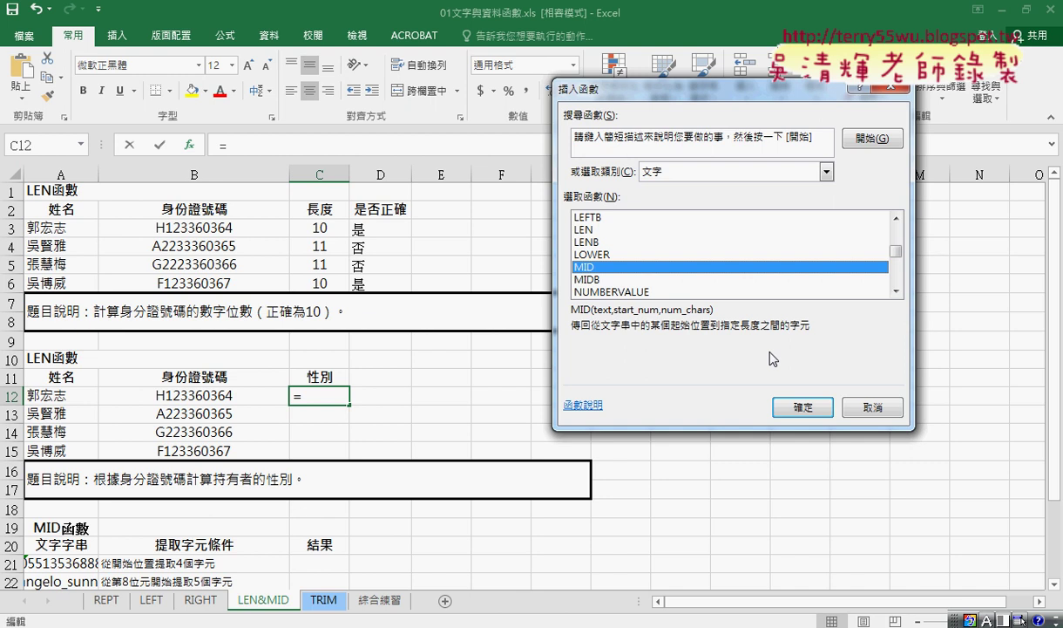
left_click(777, 407)
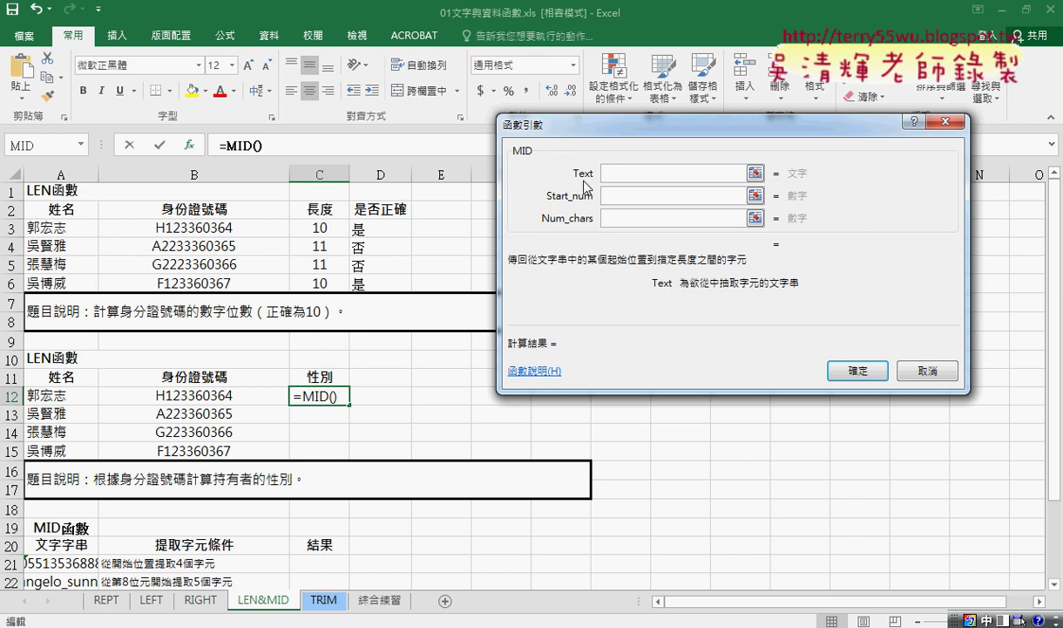
Step: Fill the MID arguments with B12, start 2 and length 1, giving =MID(B12,2,1)
left_click_drag(593, 133, 501, 150)
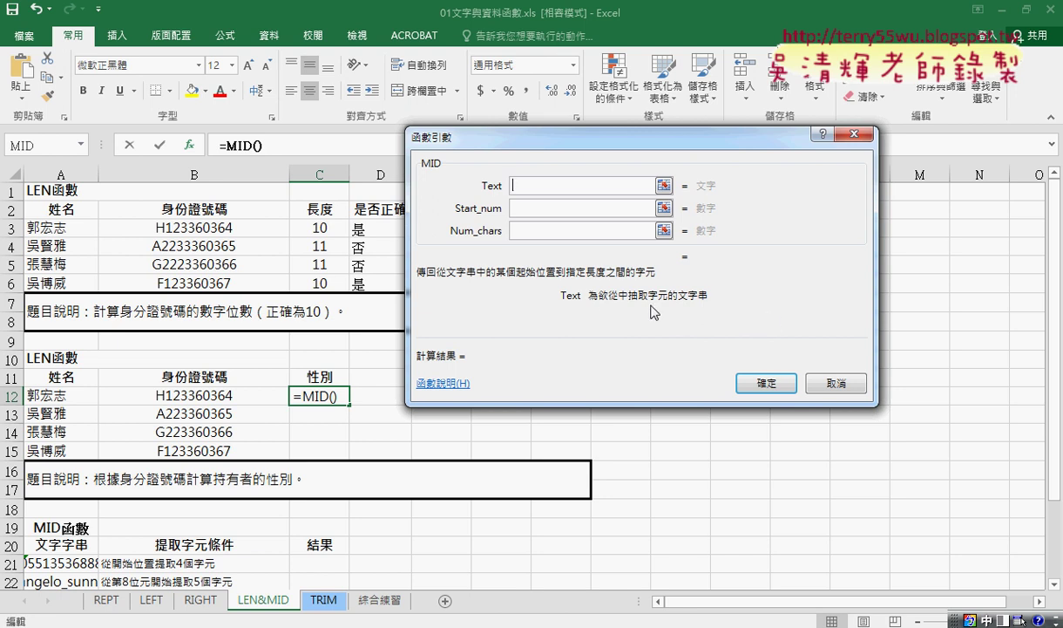
left_click_drag(497, 137, 529, 136)
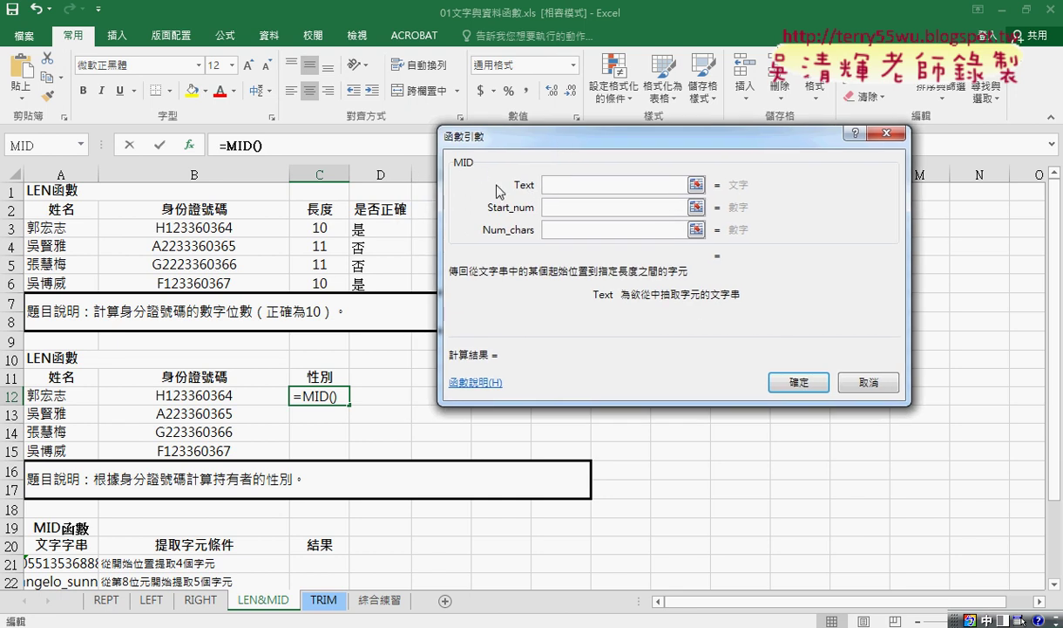
left_click(209, 394)
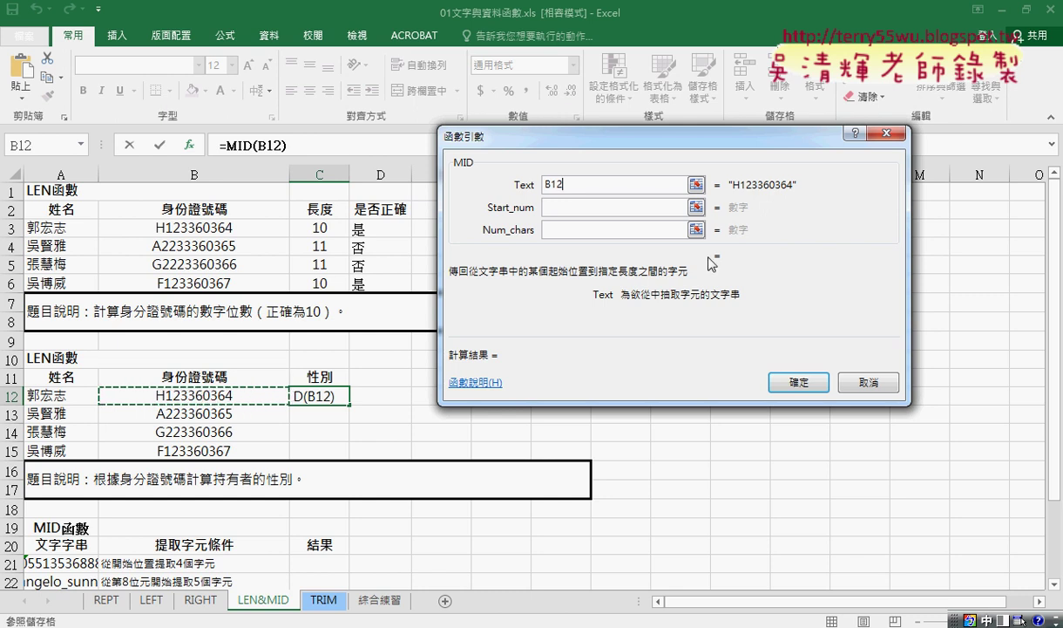
left_click(615, 208)
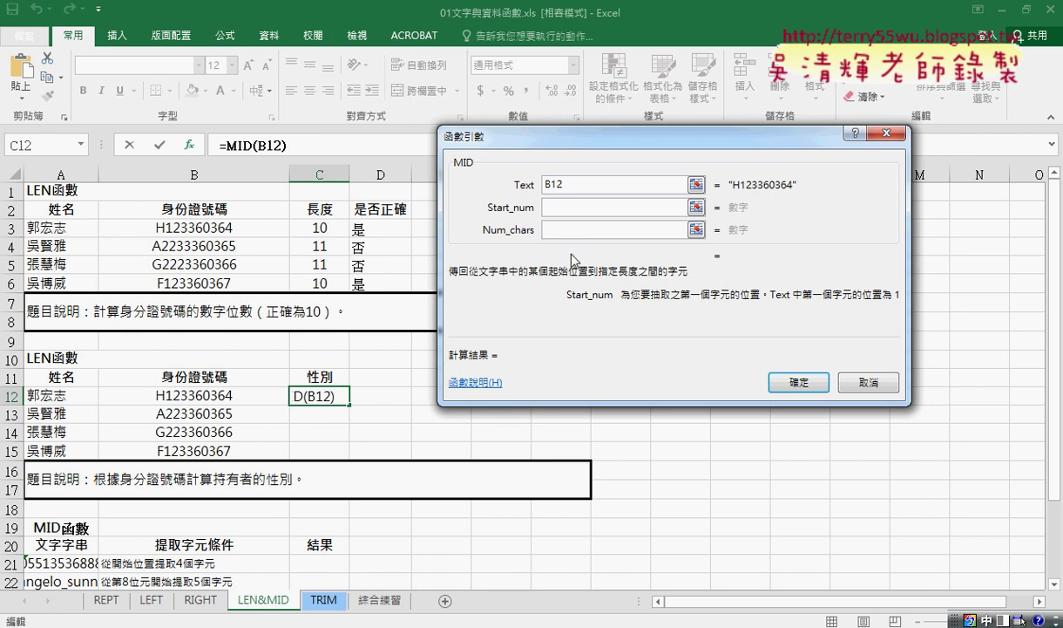
type("2")
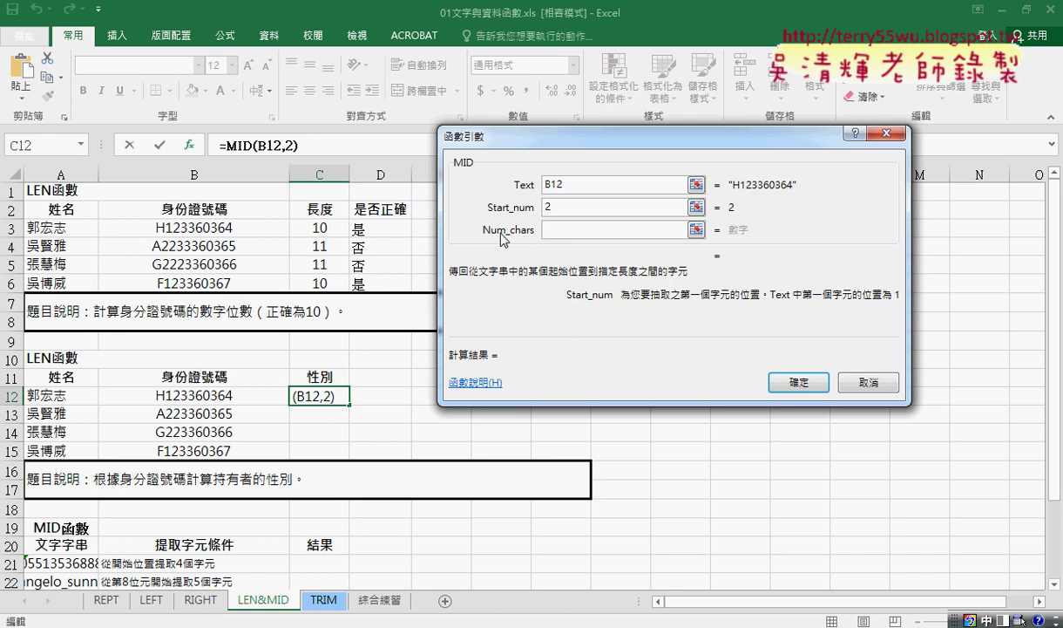
left_click(548, 232)
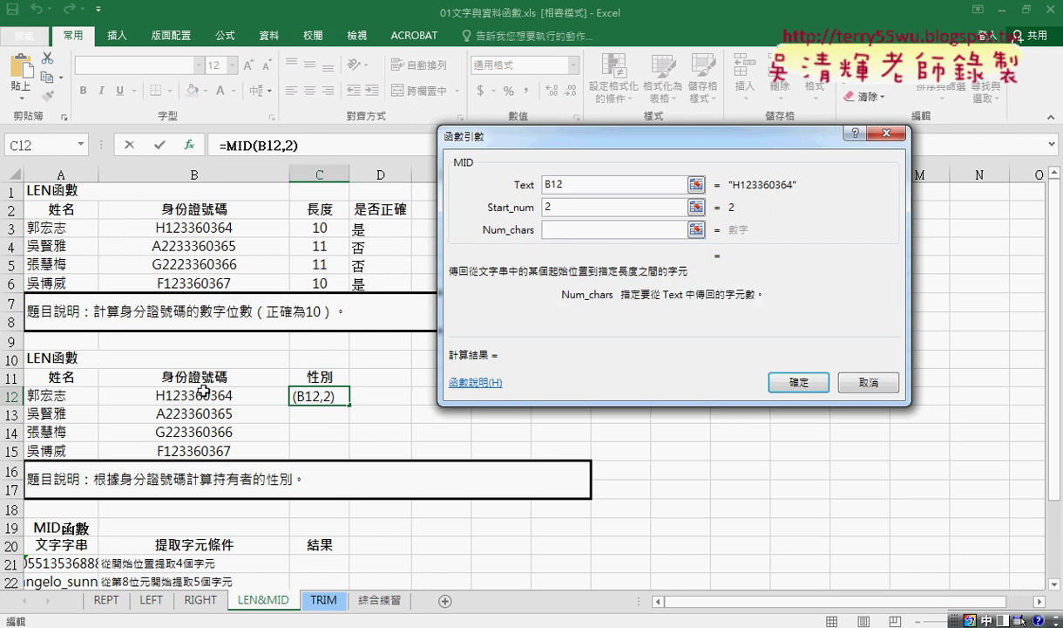
type("1")
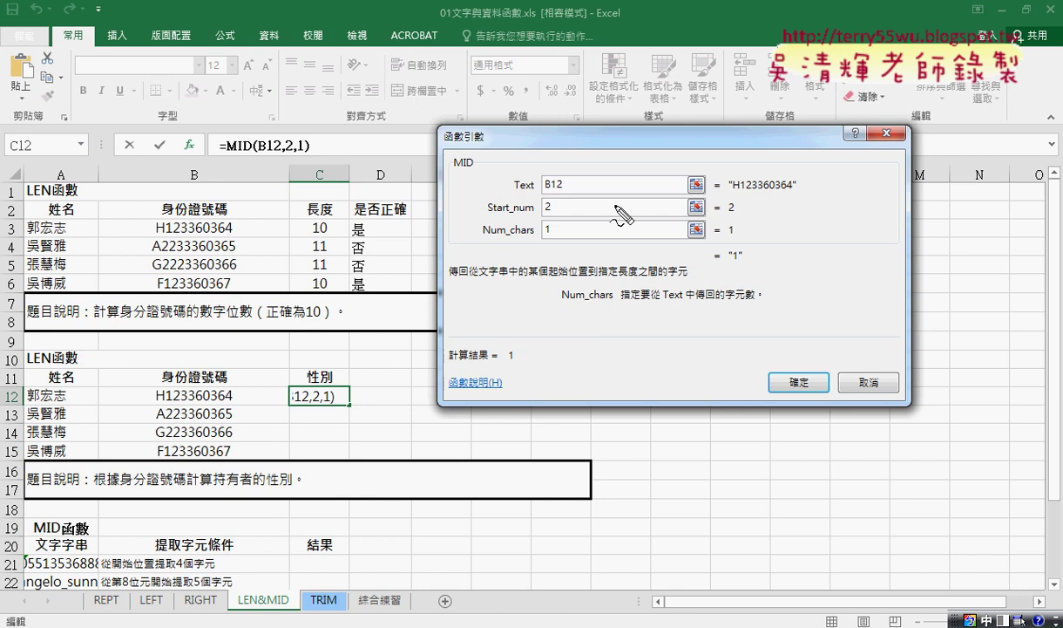
left_click_drag(737, 190, 747, 188)
mouse_move(738, 175)
left_mouse_down()
mouse_move(746, 253)
mouse_move(327, 381)
mouse_move(349, 377)
left_mouse_up()
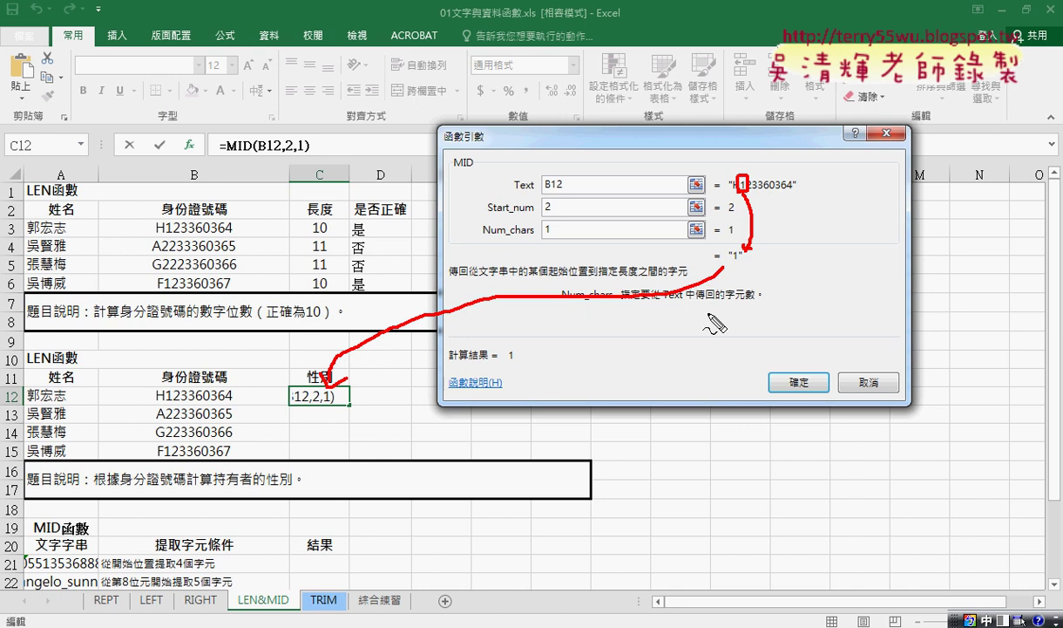
key("Escape")
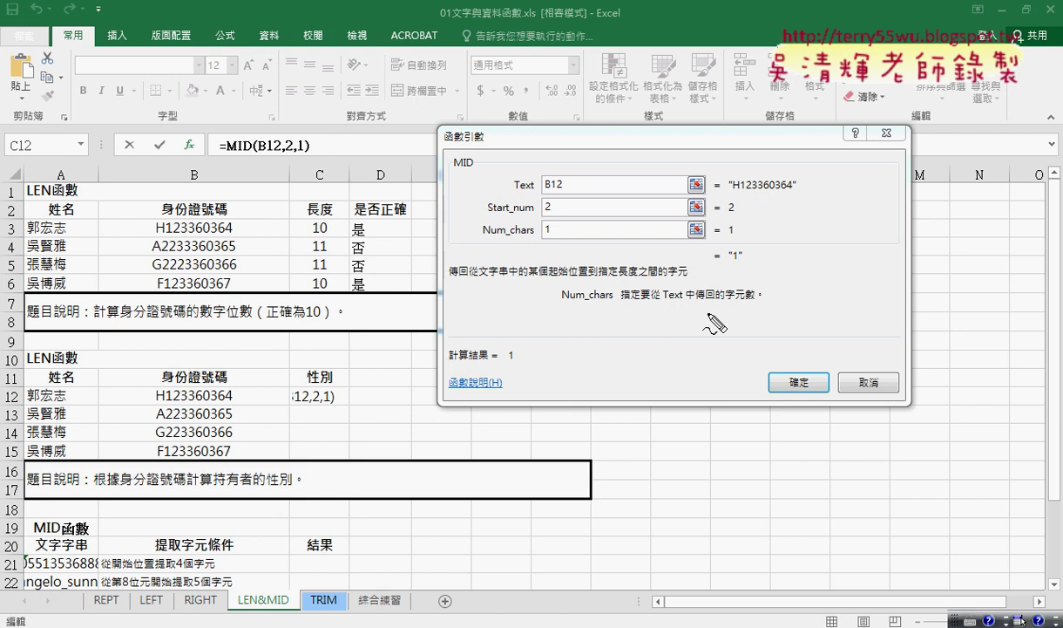
mouse_move(731, 272)
left_mouse_down()
mouse_move(746, 263)
mouse_move(754, 281)
left_mouse_up()
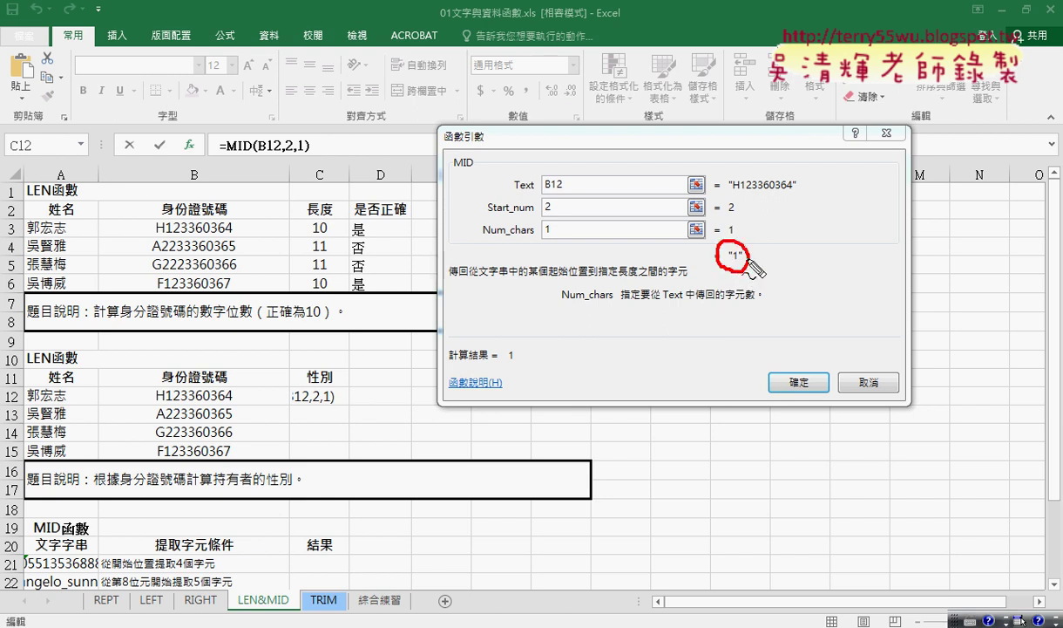
mouse_move(806, 247)
left_mouse_down()
mouse_move(828, 279)
mouse_move(844, 260)
mouse_move(851, 300)
left_mouse_up()
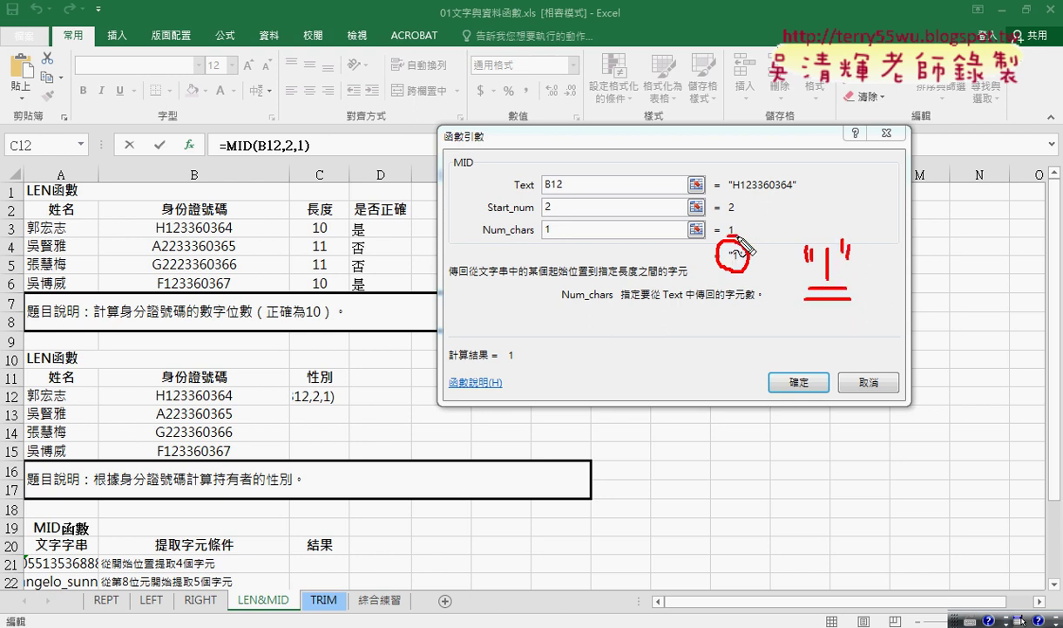
left_click_drag(730, 251, 743, 258)
key("Escape")
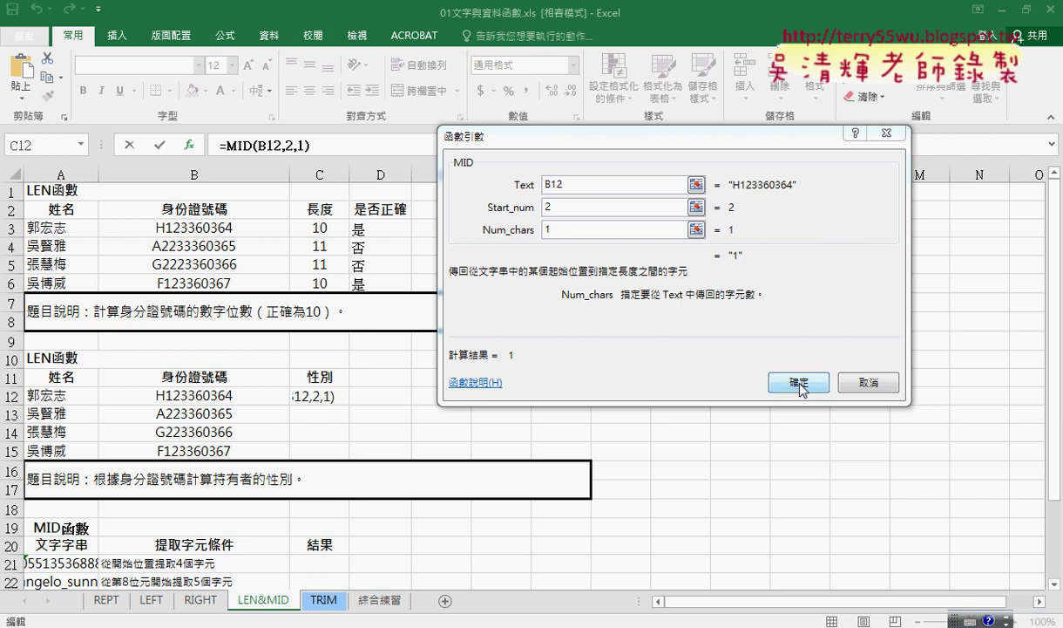
Step: Confirm the MID formula and copy it from C12 down to C15
left_click(795, 381)
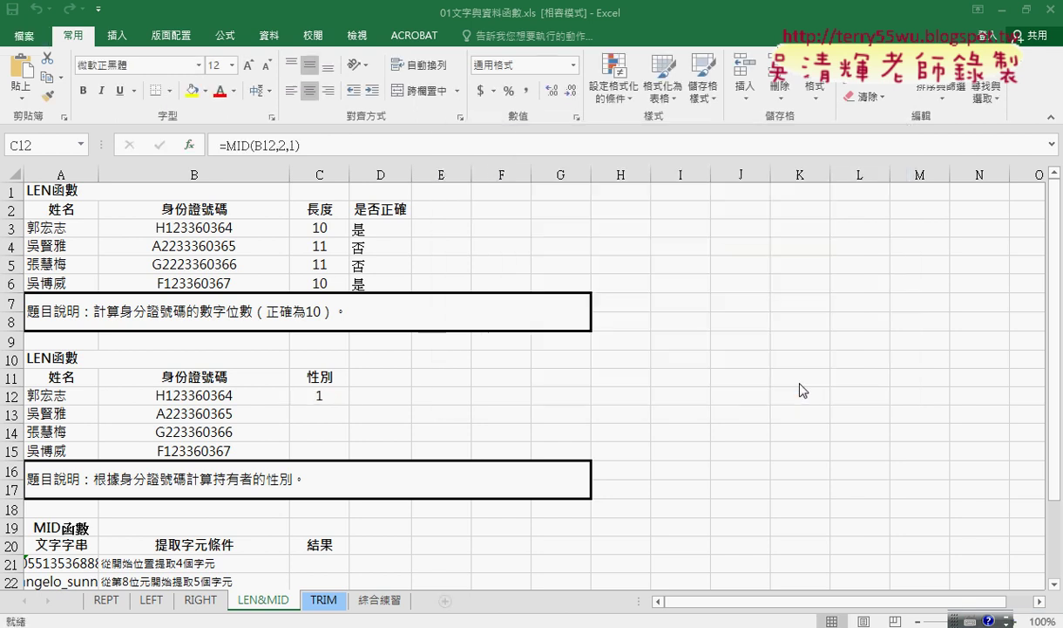
left_click(320, 398)
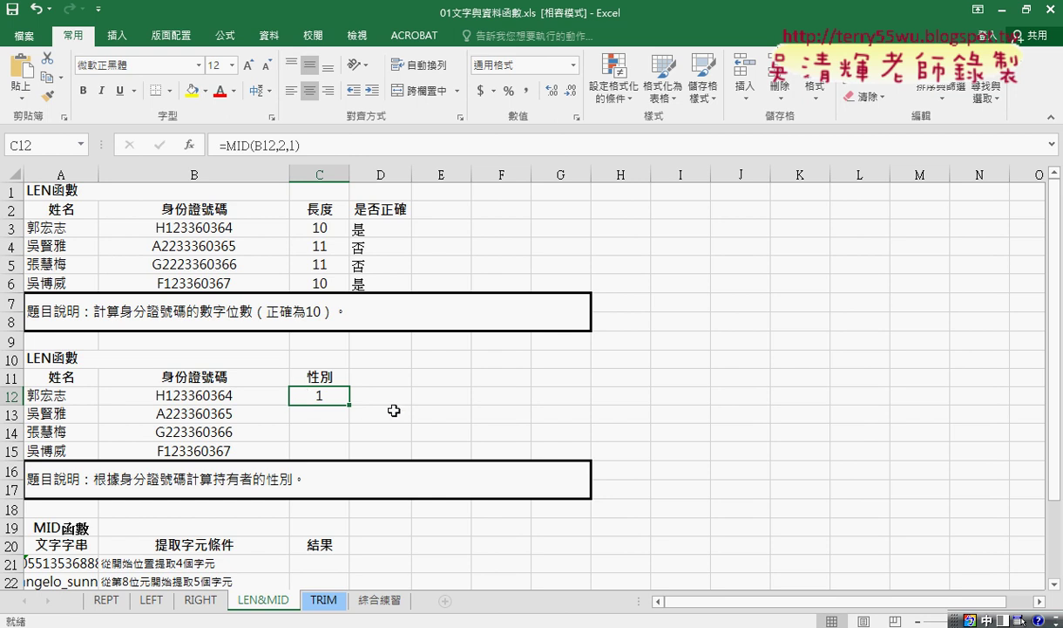
left_click_drag(349, 405, 347, 464)
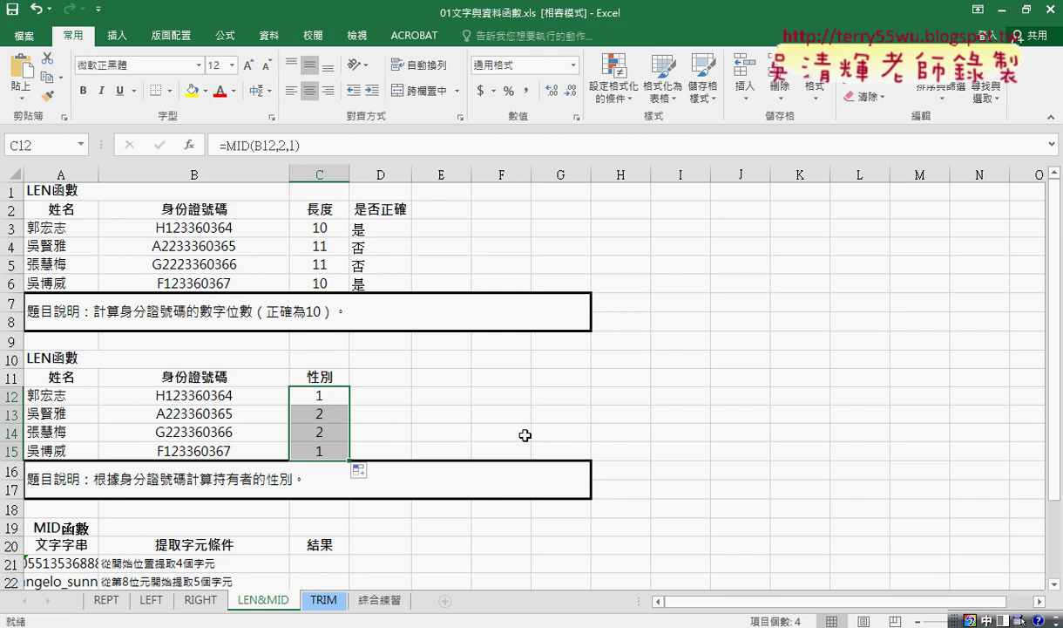
Step: Compare C12's MID formula with the IF formula in D3 and the LEN formula in C3
left_click(319, 397)
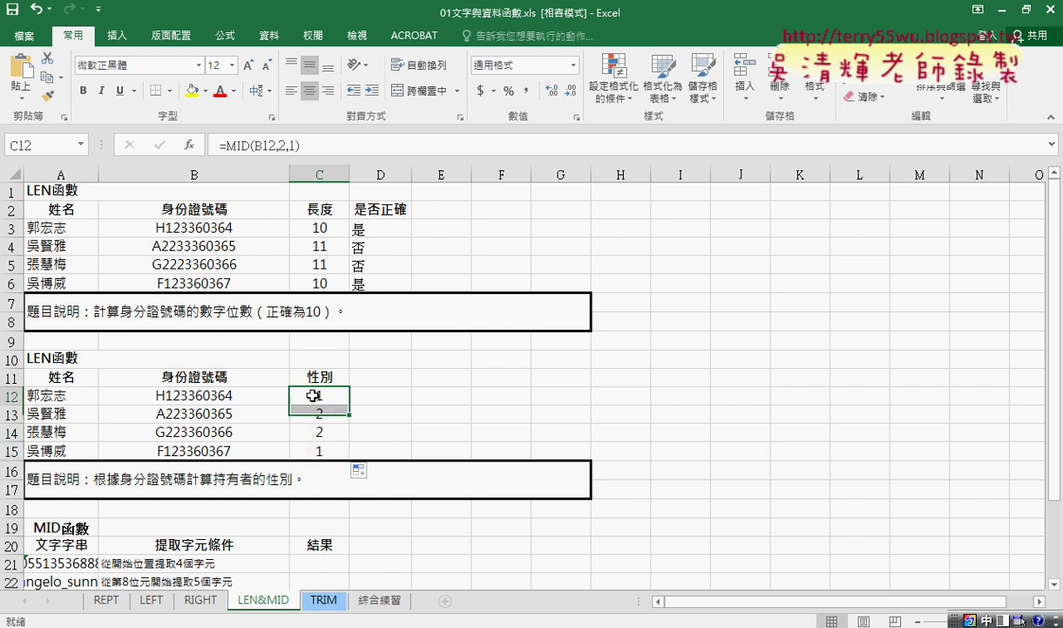
left_click(396, 228)
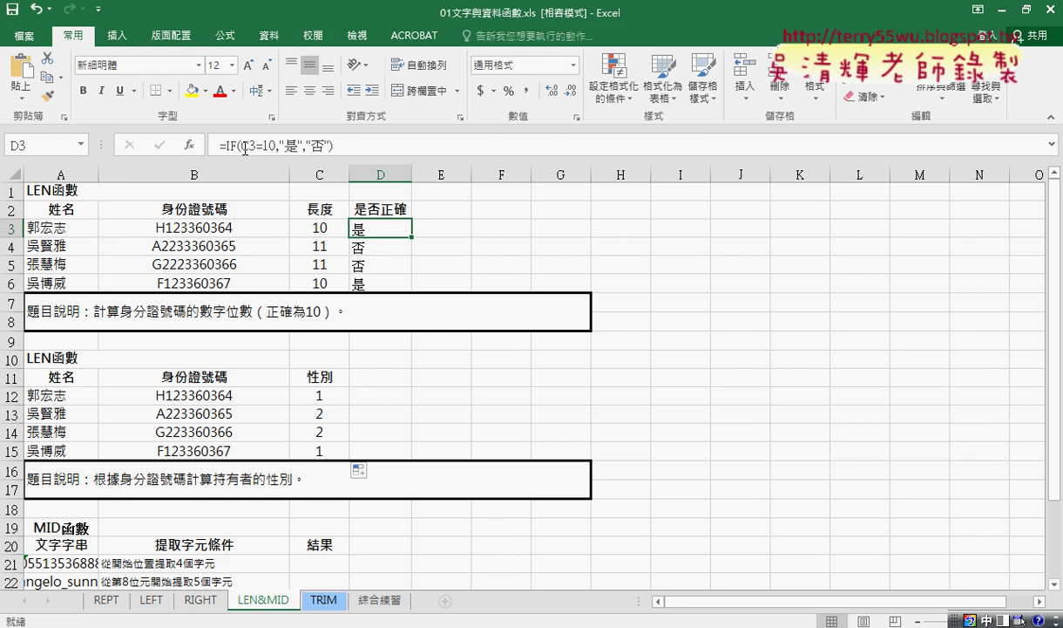
left_click(322, 394)
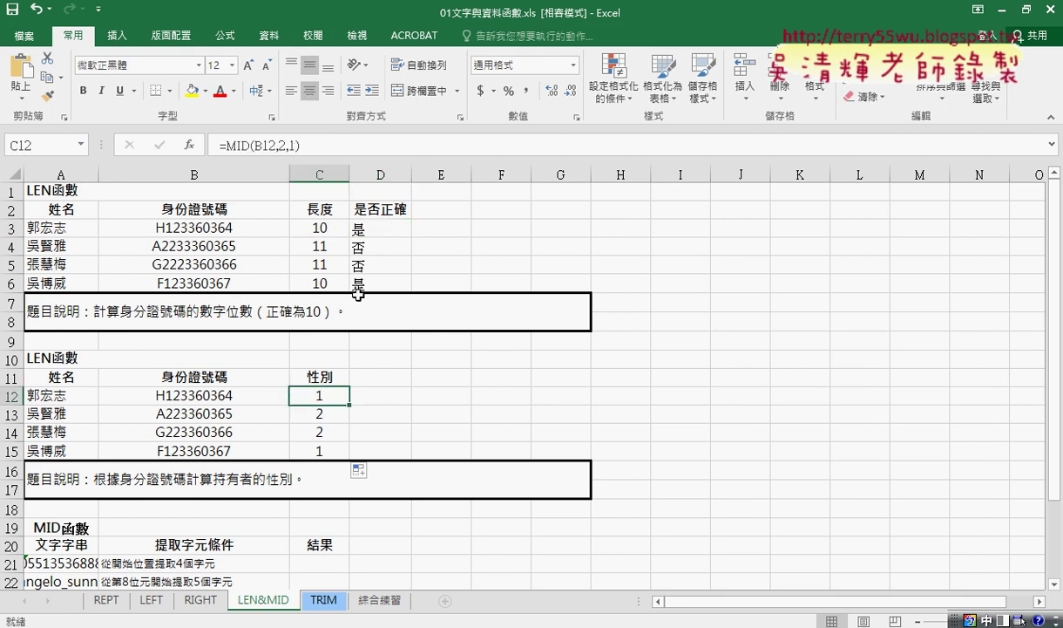
left_click(308, 223)
left_click(366, 223)
left_click(323, 228)
left_click(323, 396)
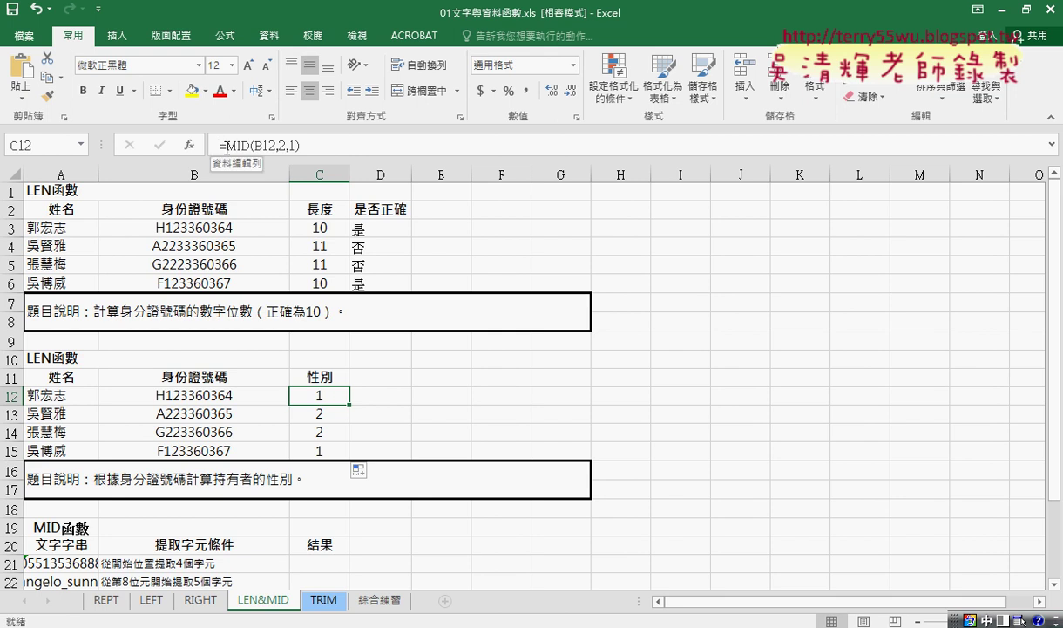
Step: Cut the MID(B12,2,1) part out of C12's formula
left_click_drag(226, 146, 301, 146)
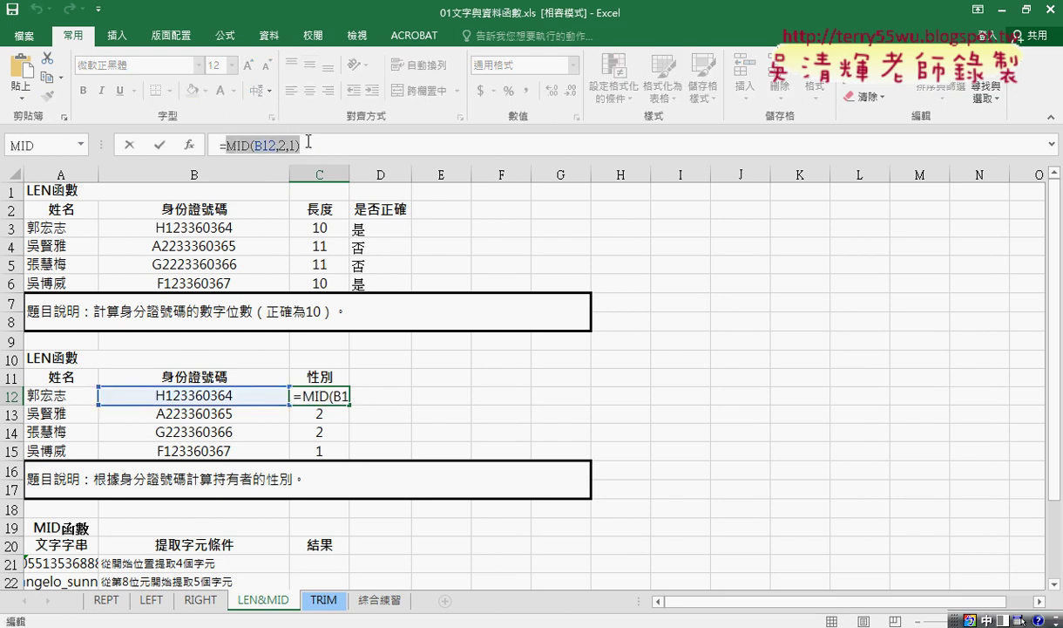
right_click(285, 145)
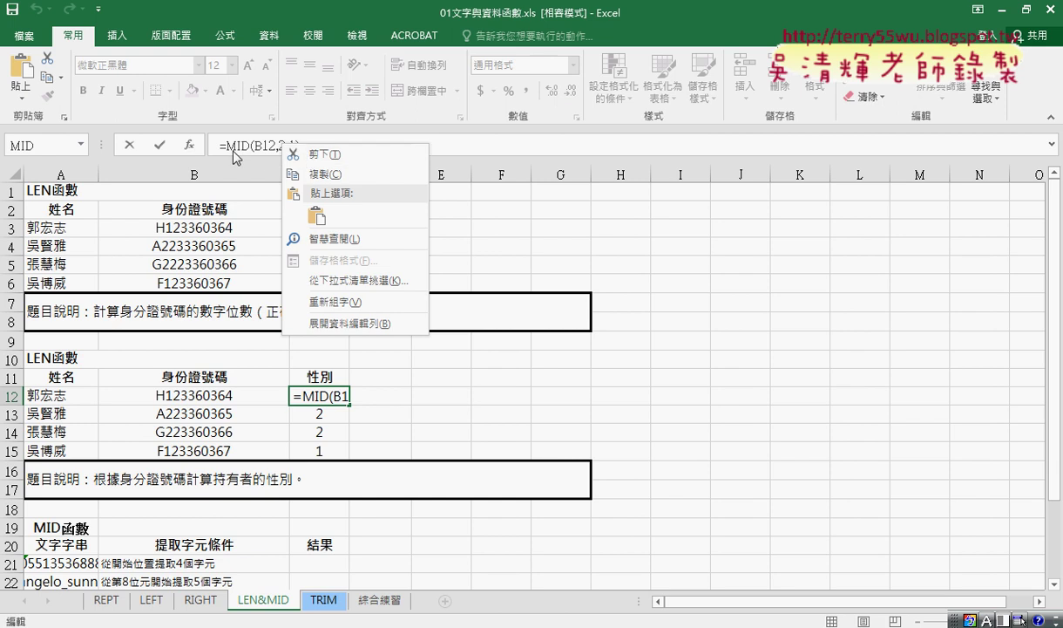
left_click(296, 154)
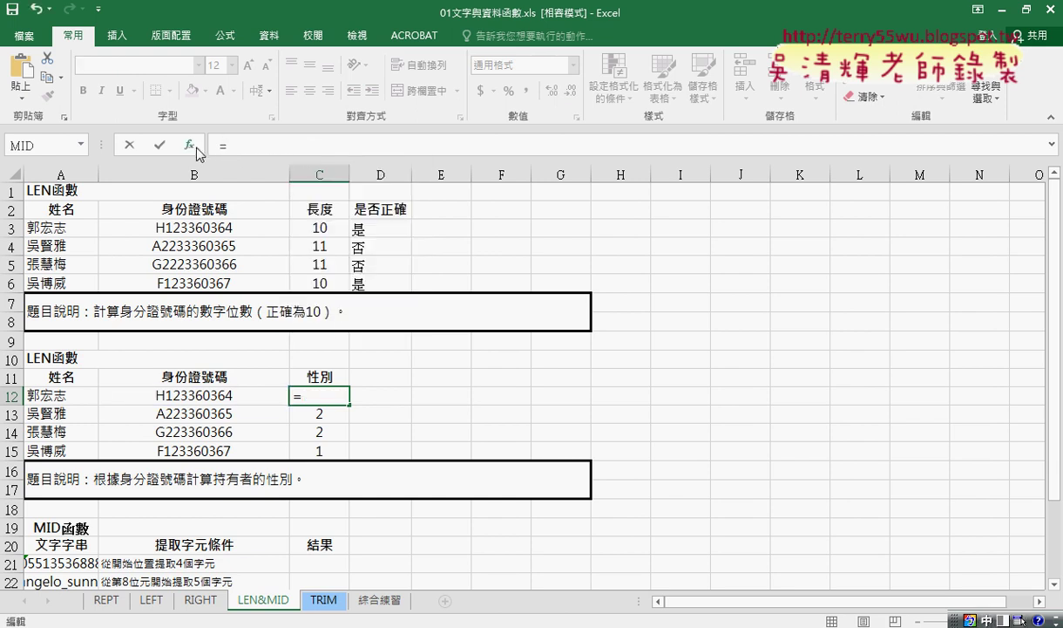
Step: Insert the IF function into C12 from the 邏輯 category
left_click(190, 145)
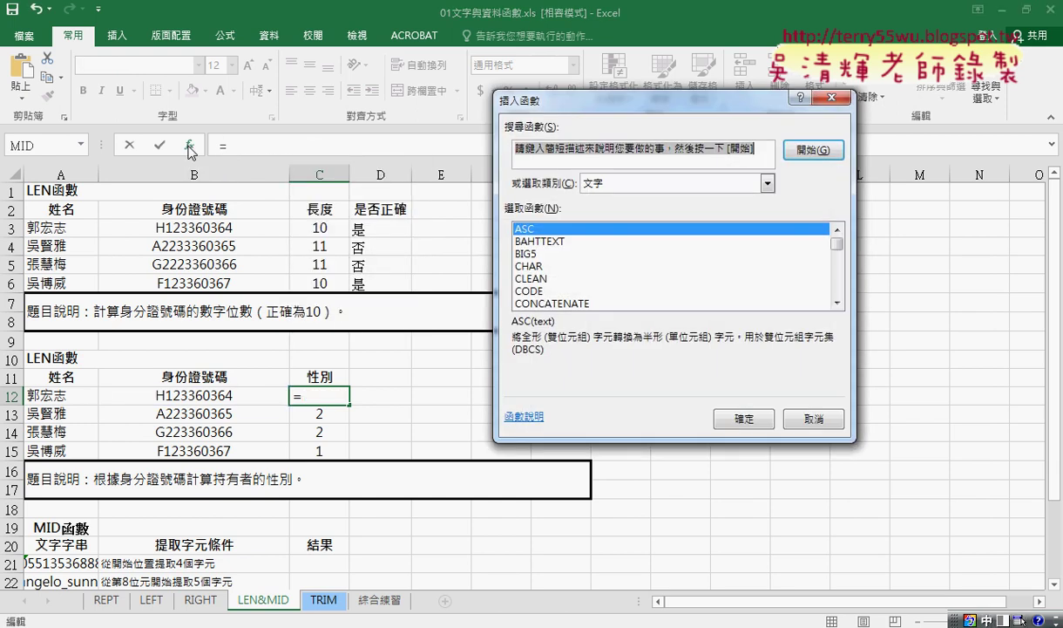
left_click(767, 182)
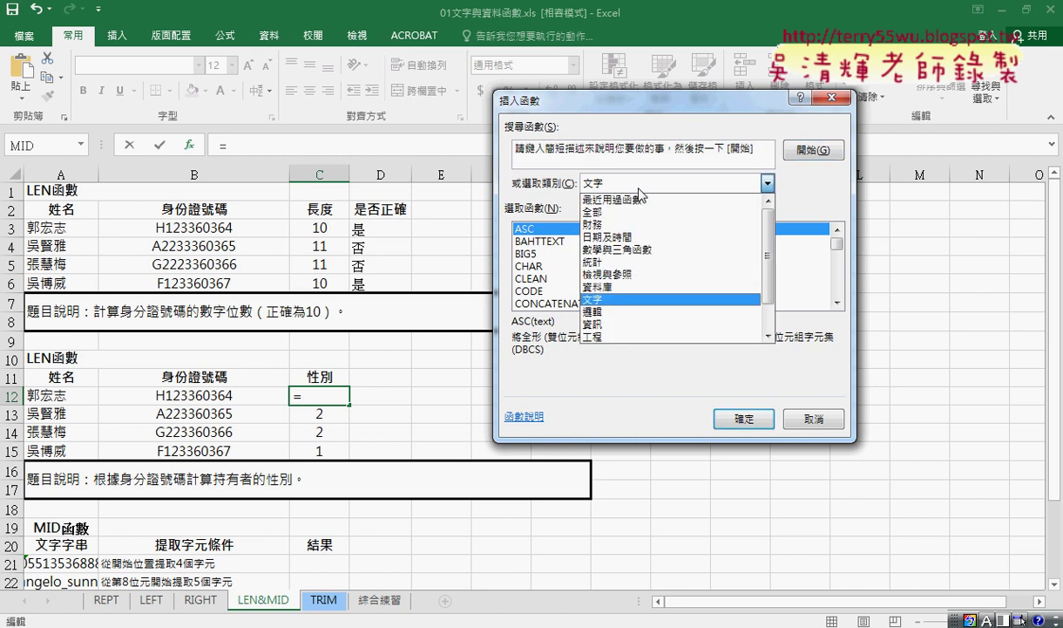
left_click(631, 312)
double_click(514, 244)
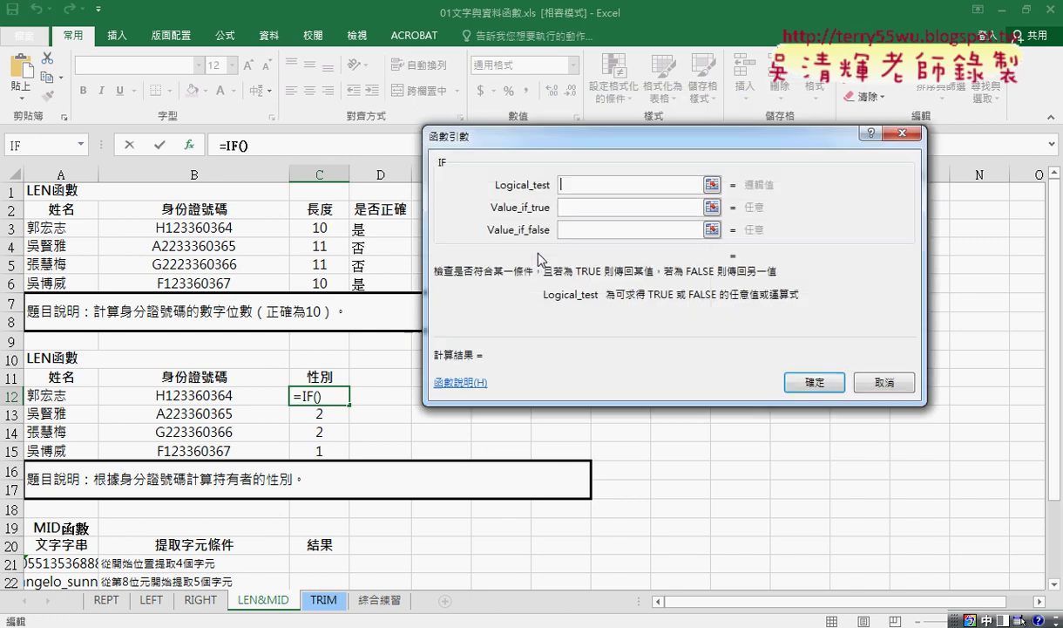
Step: Paste MID(B12,2,1) into the IF condition and append =1
right_click(580, 185)
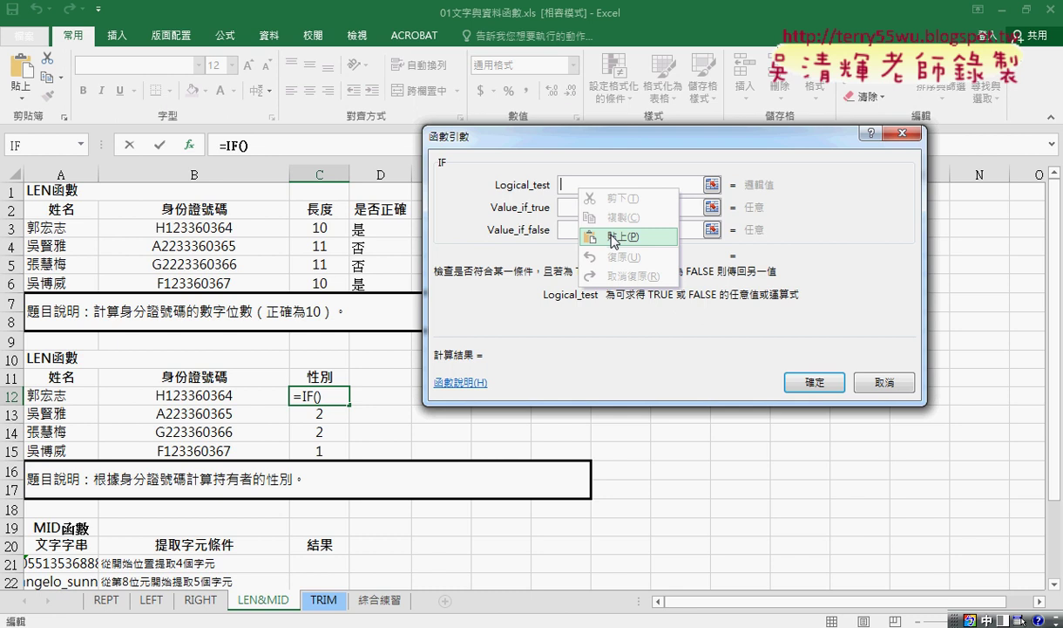
left_click(584, 226)
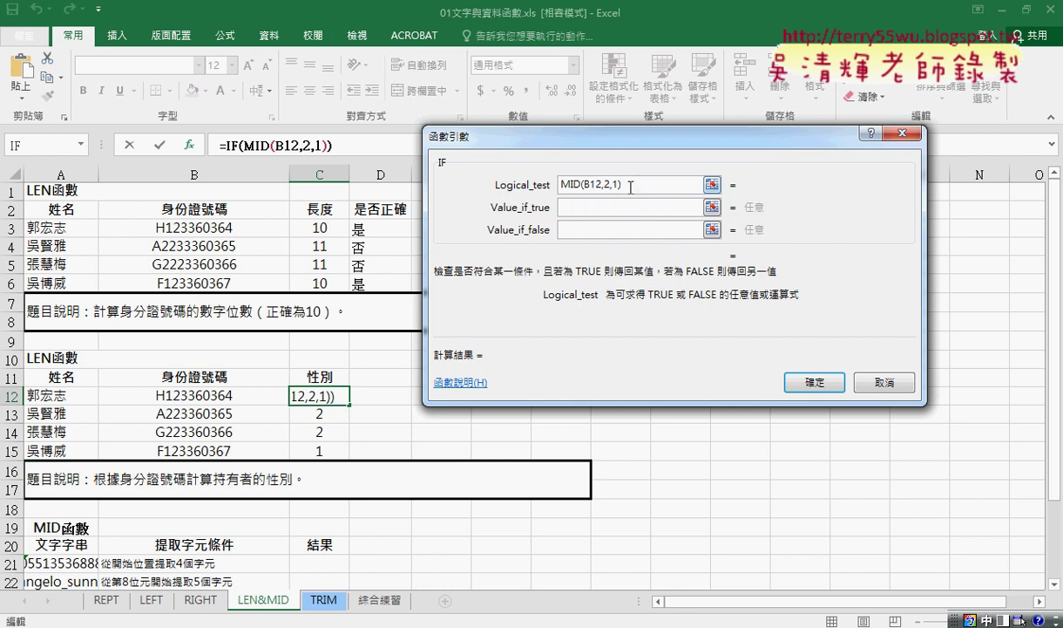
type("-")
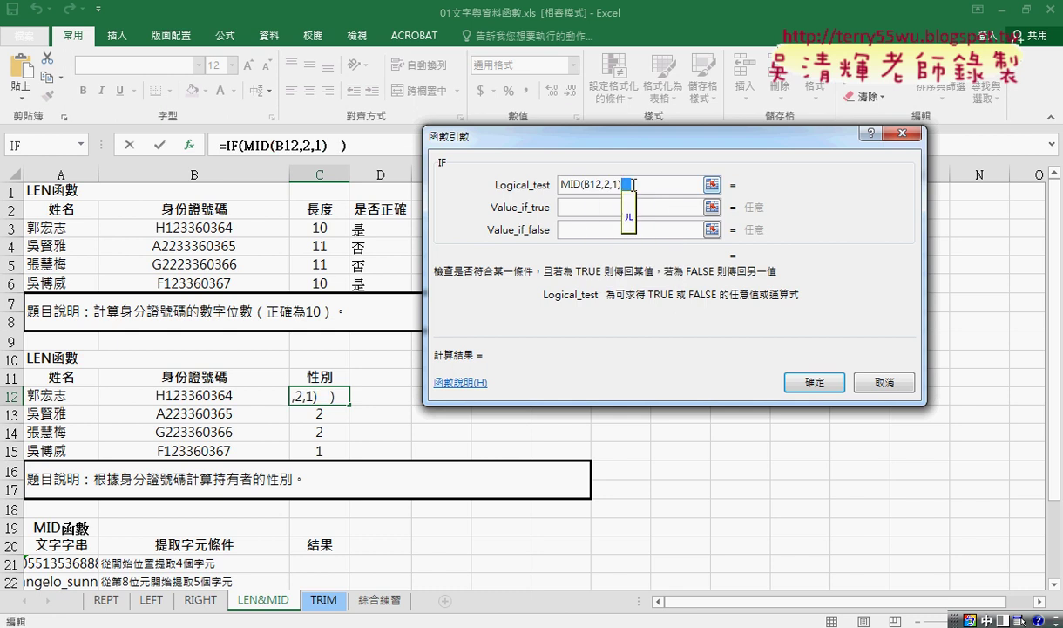
key("BackSpace")
type("=1")
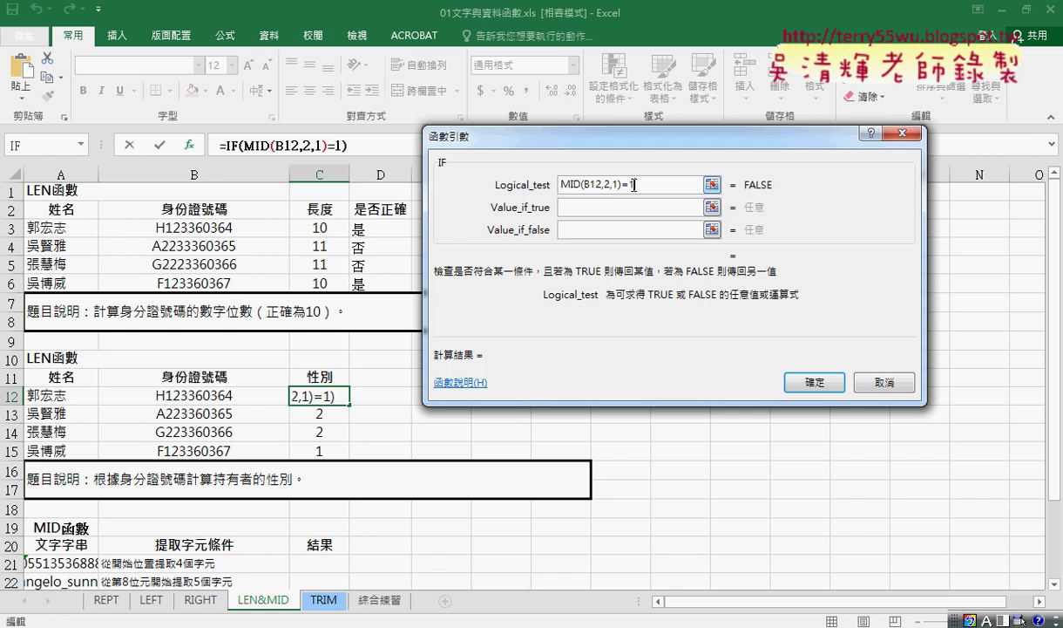
Step: Set the IF values to 男 if true and 女 if false, then confirm
left_click(625, 211)
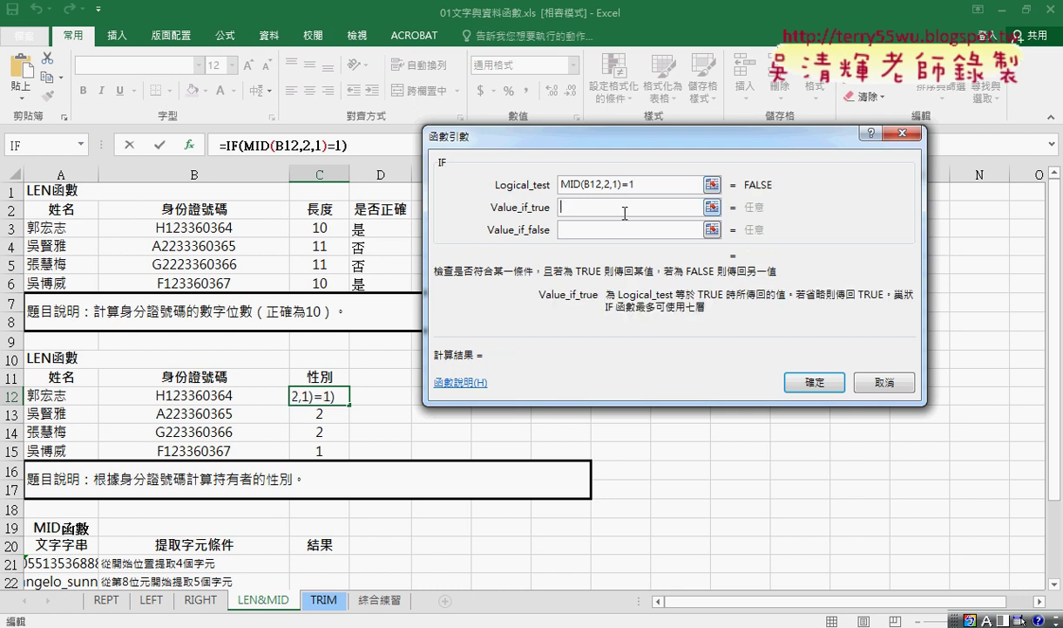
type("s")
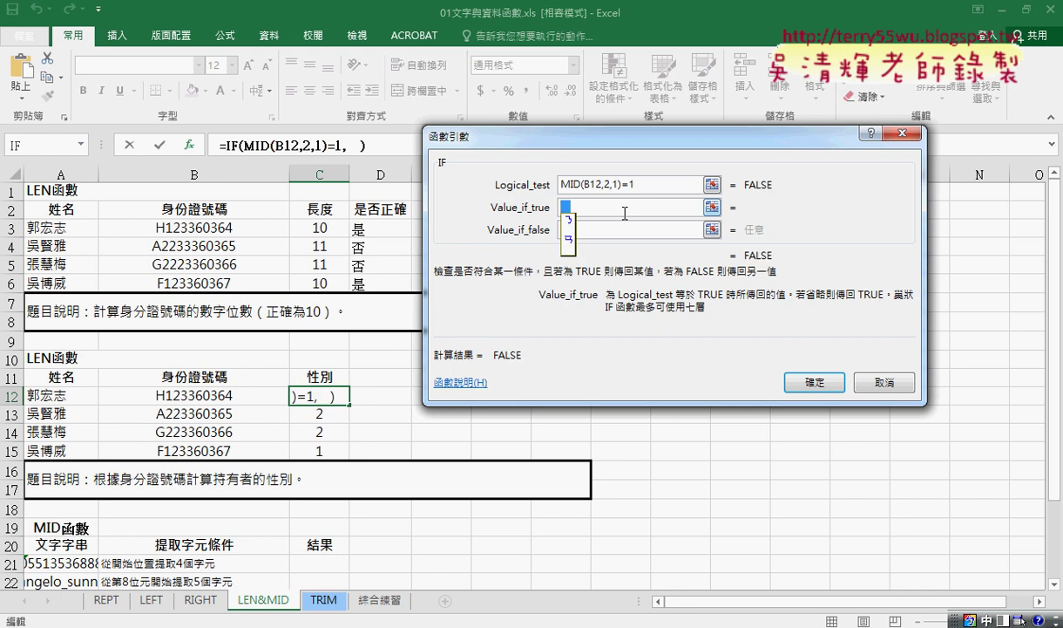
type("6")
key("Down")
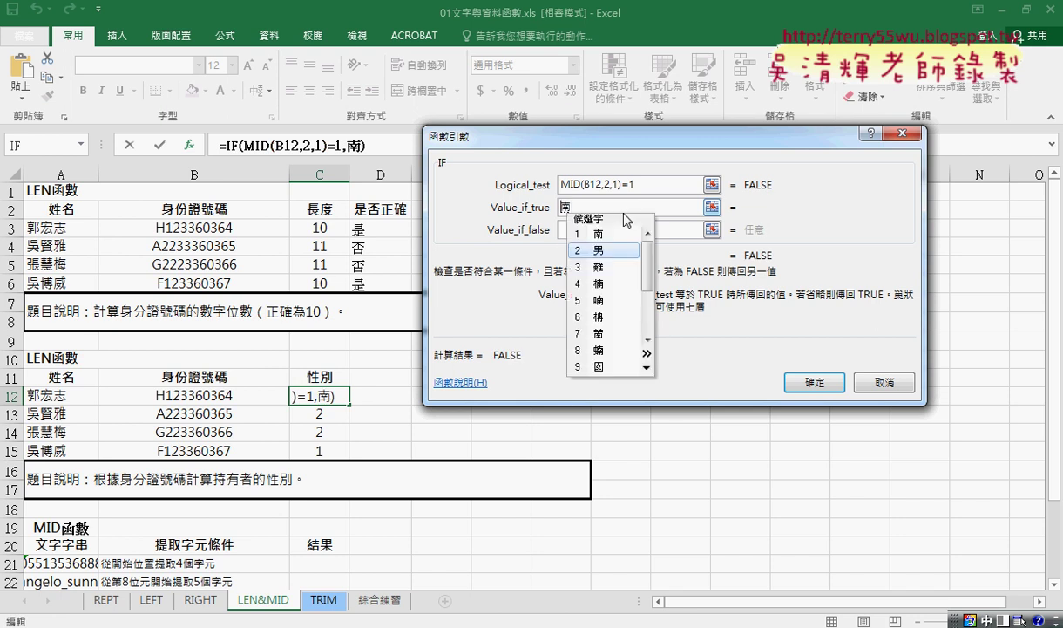
key("Return")
key("Tab")
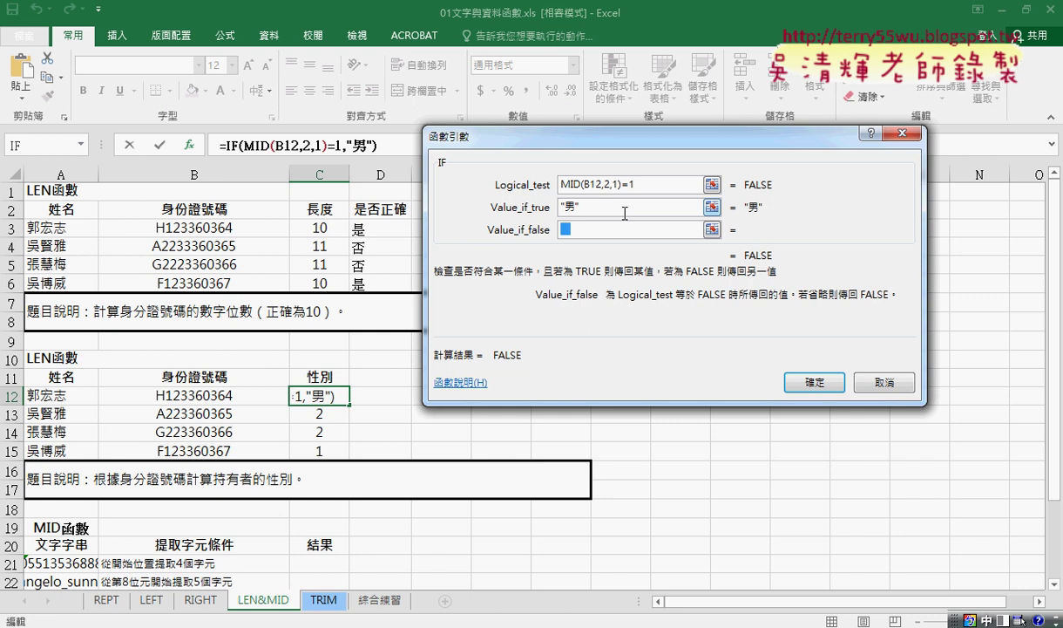
type("sm3")
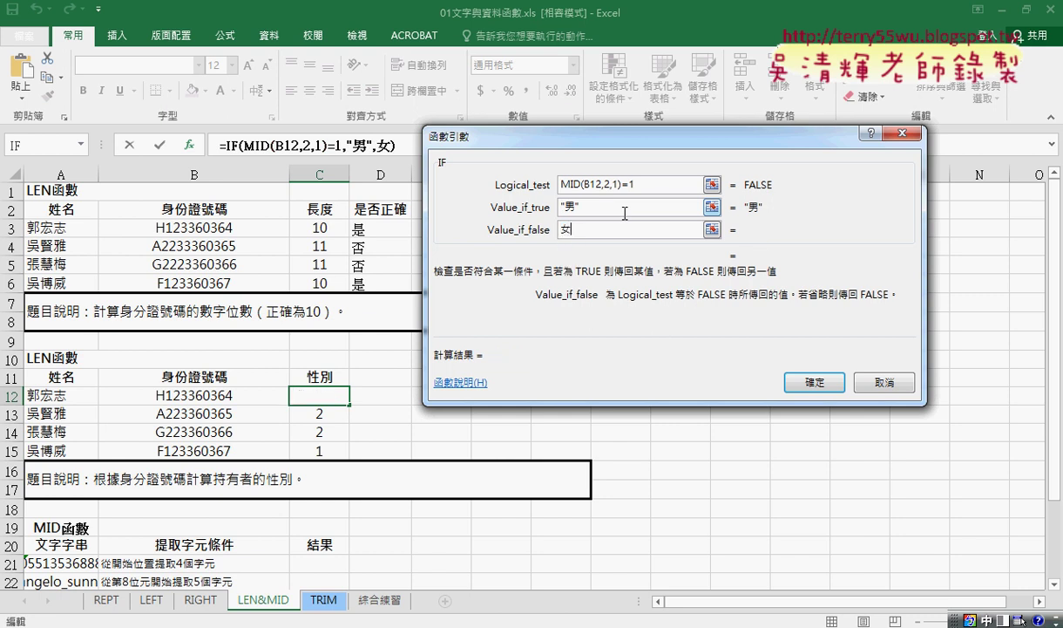
left_click(562, 207)
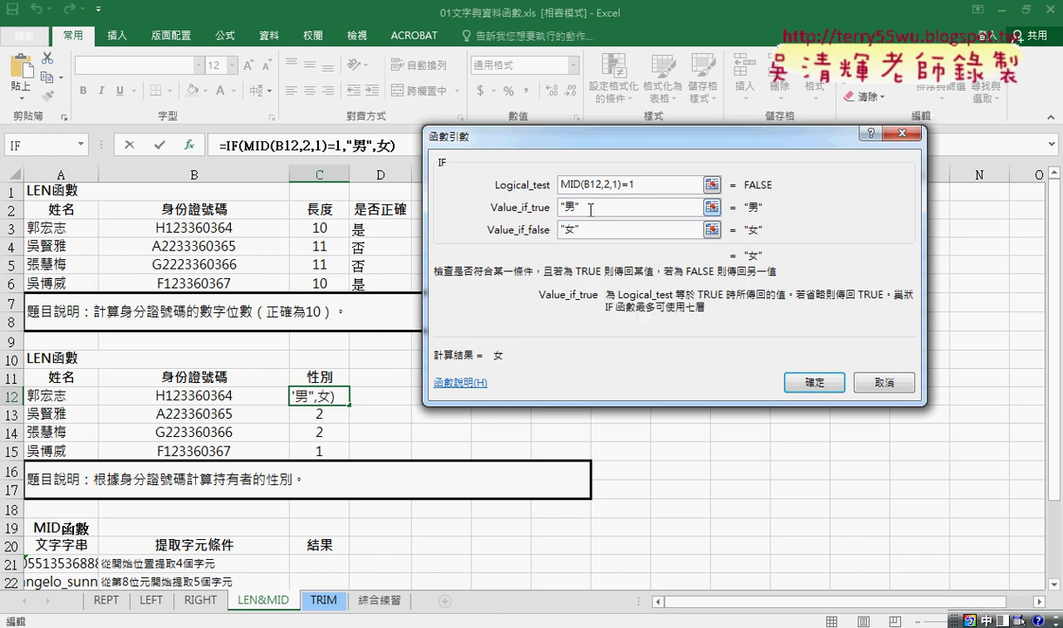
double_click(580, 229)
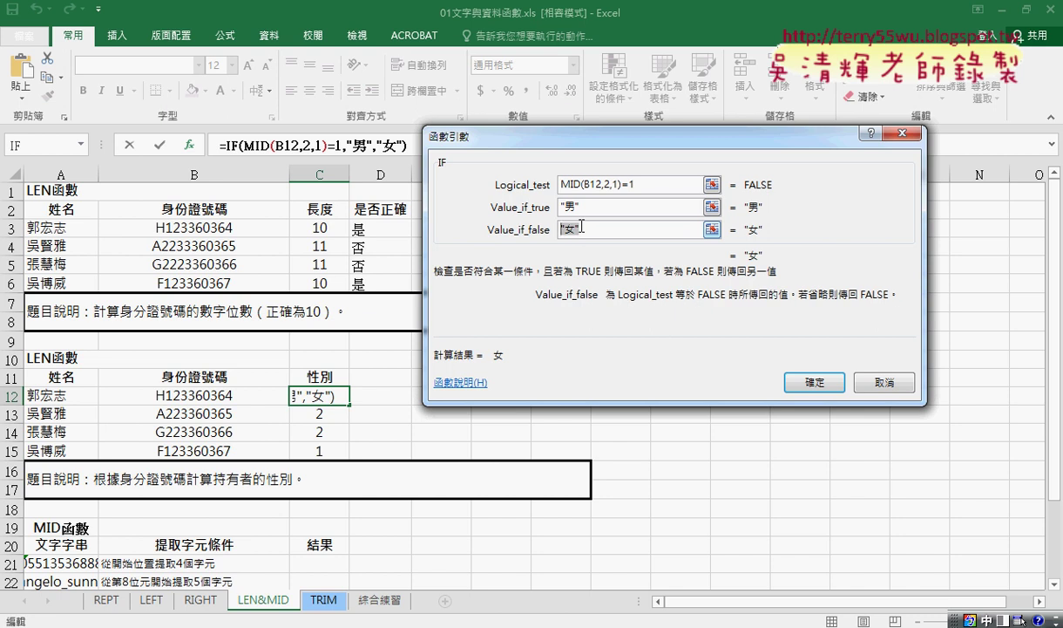
left_click(606, 209)
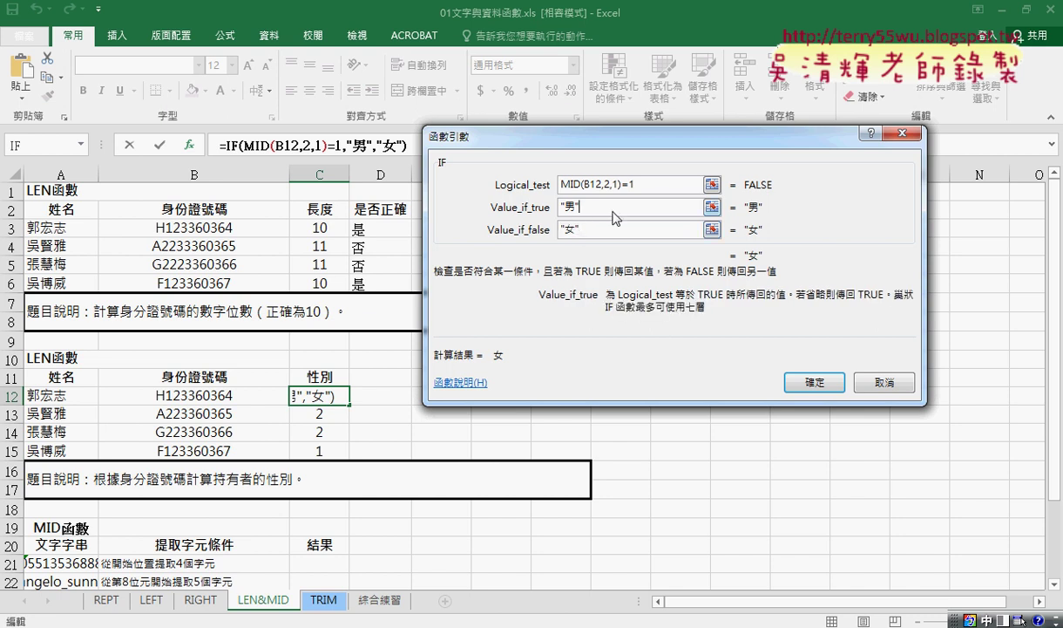
left_click(809, 382)
Step: Fill the IF formula to C15, then change C12's condition to MID(B12,2,1)="1"
left_click_drag(348, 406, 349, 458)
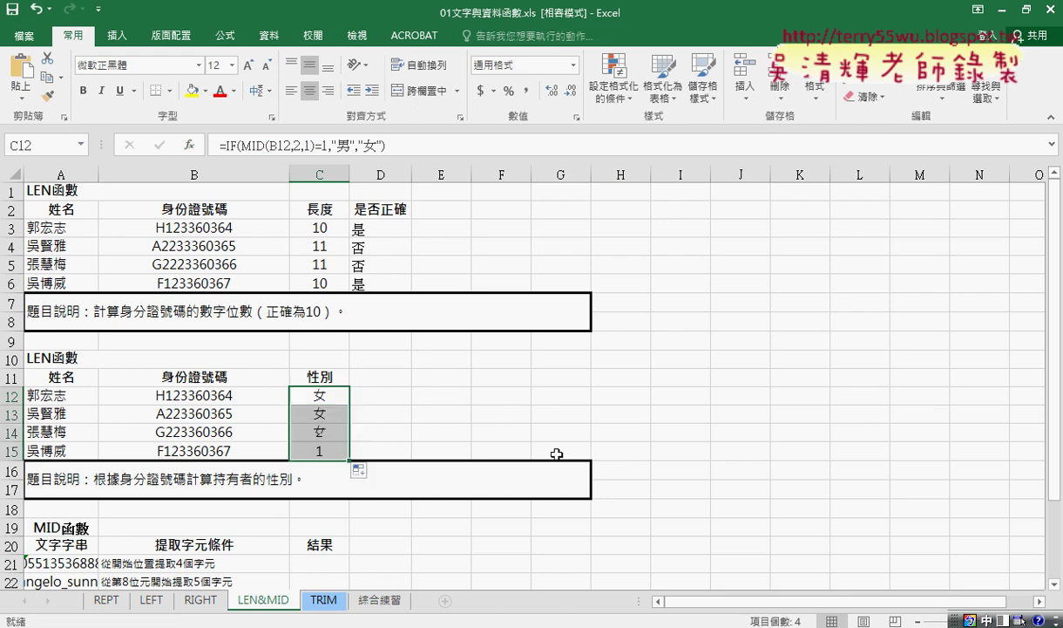
left_click(320, 395)
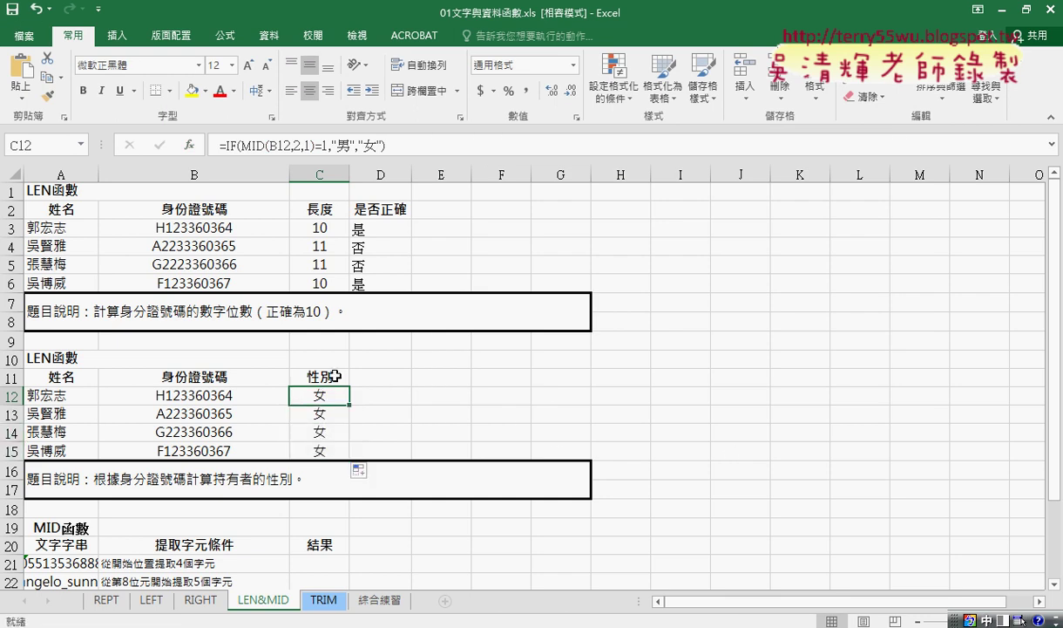
left_click(228, 145)
left_click(191, 146)
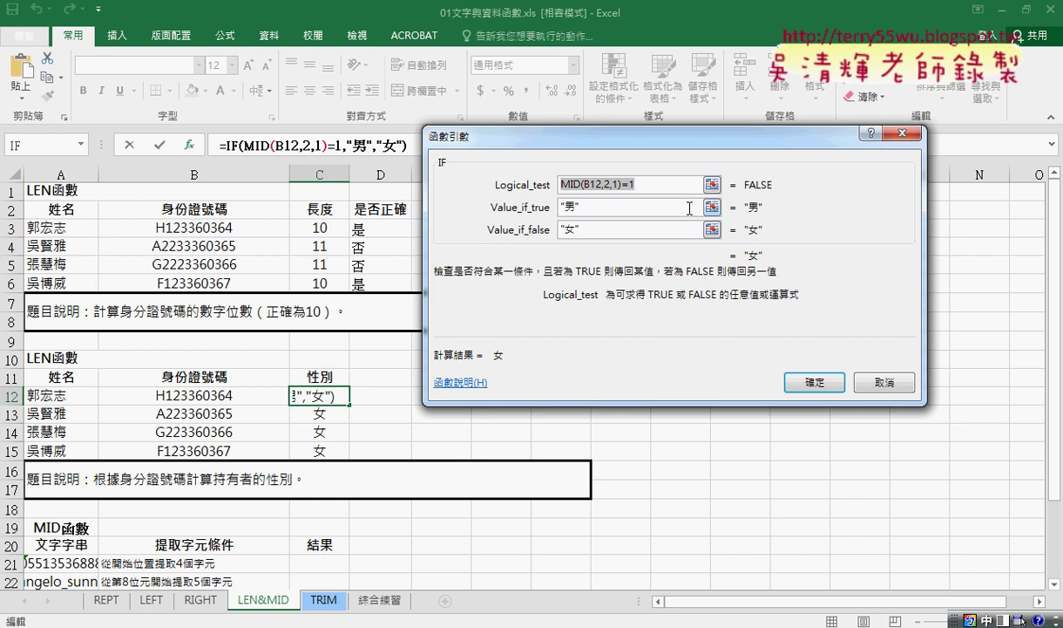
left_click(621, 185)
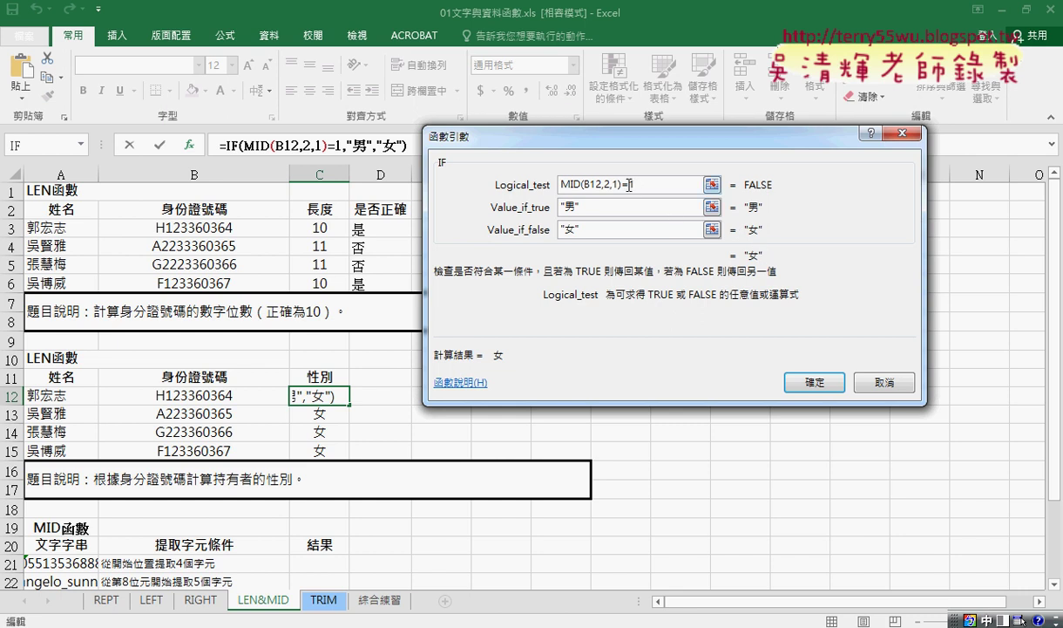
left_click_drag(628, 185, 662, 185)
key("Left")
type("\"1")
type("\"")
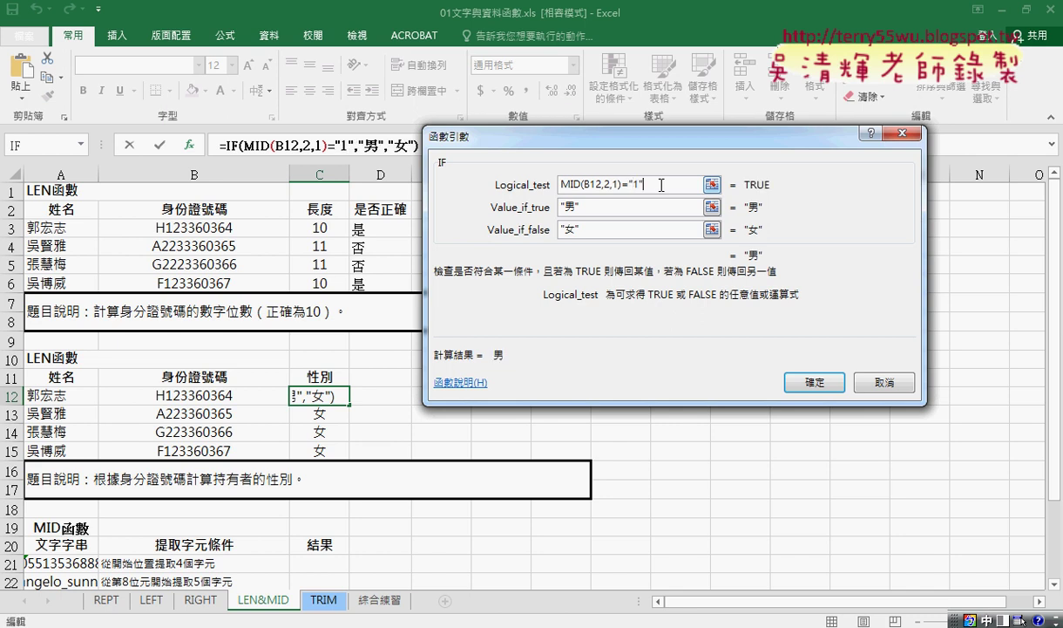
left_click(631, 184)
left_click_drag(631, 184, 649, 184)
left_click(798, 381)
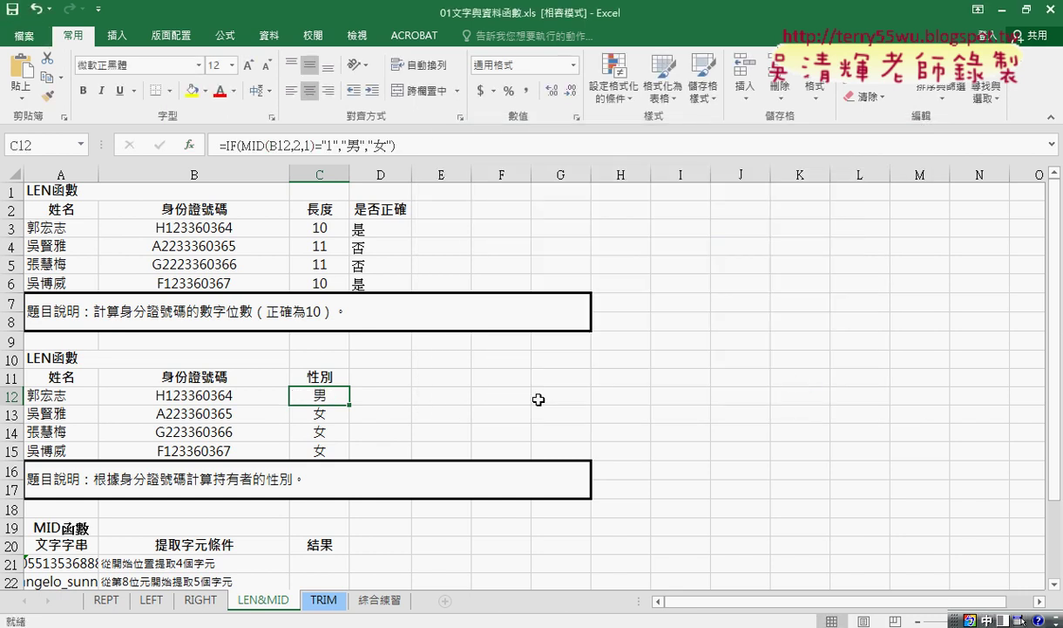
Step: Fill C12's corrected formula down to C15, showing 男, 女, 女, 男
double_click(350, 404)
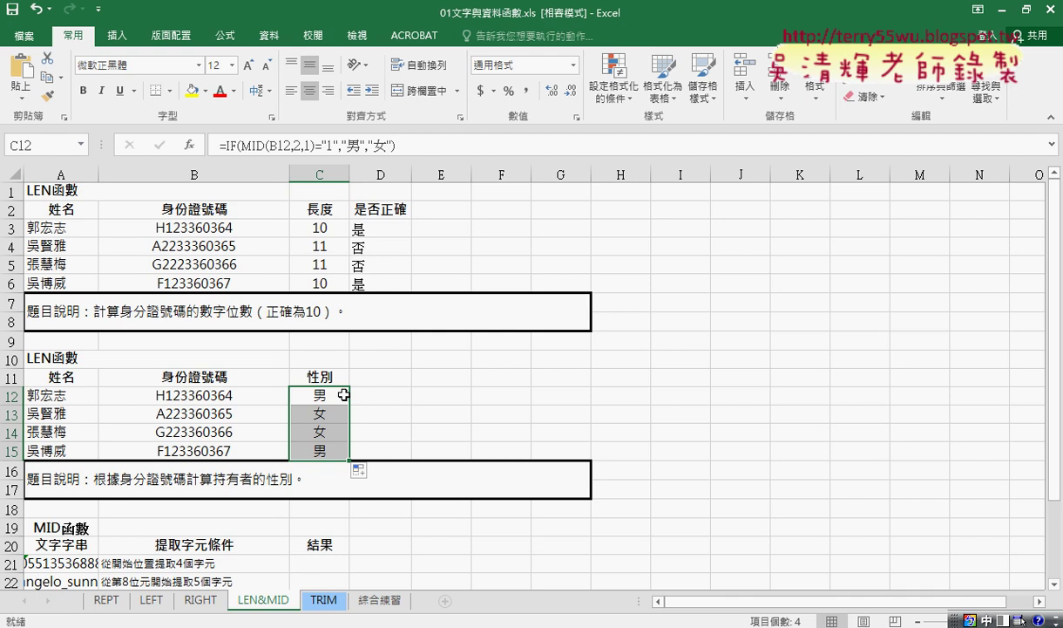
Step: Look at cell D10 on the LEFT sheet, then return to LEN&MID
left_click(151, 601)
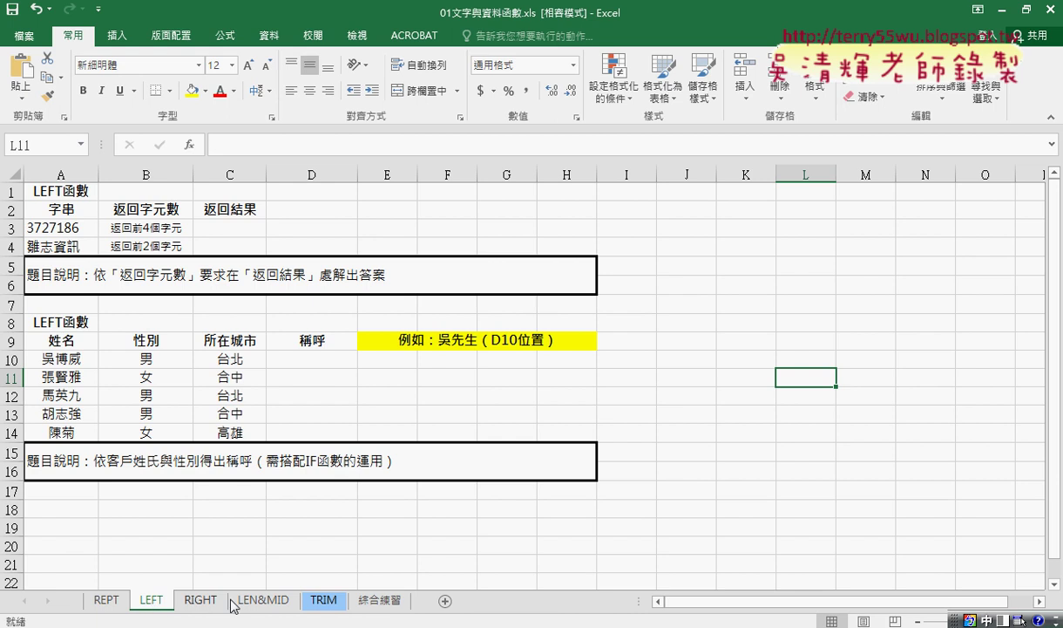
left_click(323, 361)
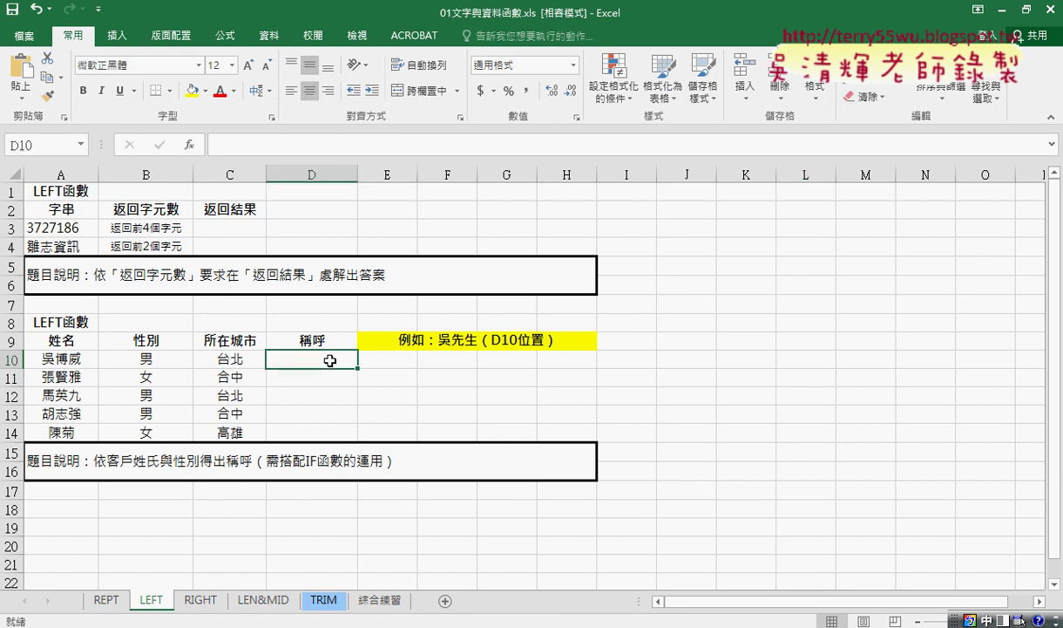
left_click(248, 600)
Step: Reopen C12's IF arguments to review condition MID(B12,2,1)="1" and values 男/女
left_click(319, 403)
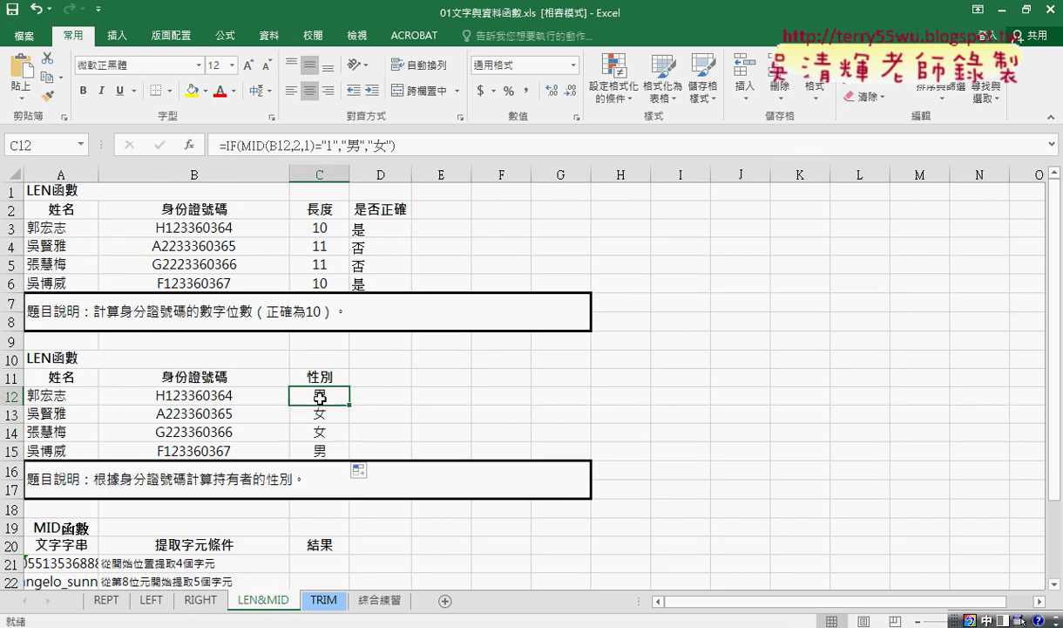
left_click(230, 149)
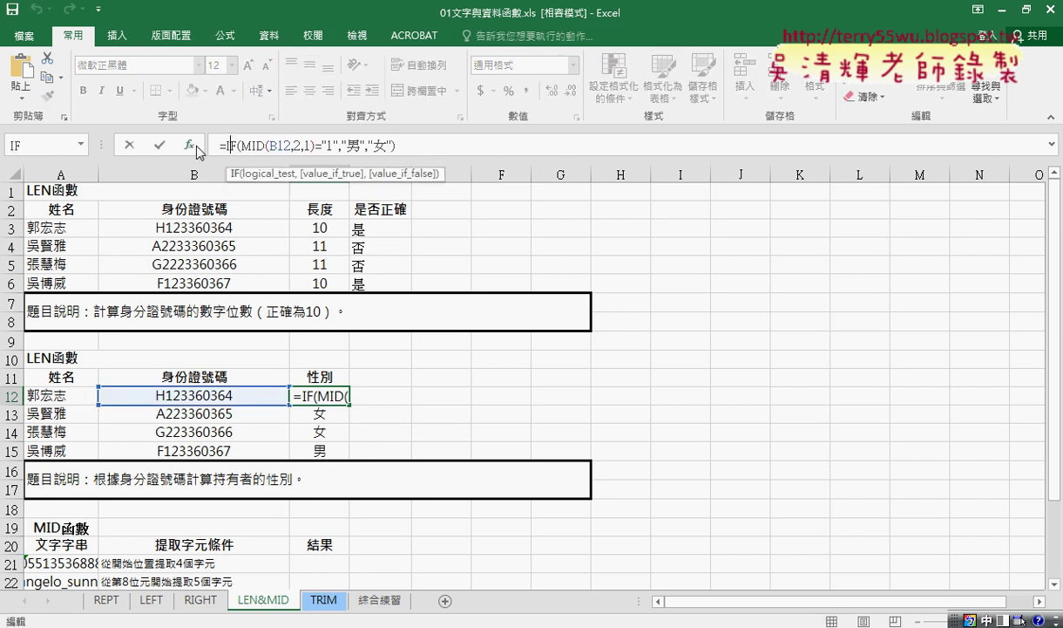
left_click(188, 144)
left_click(603, 213)
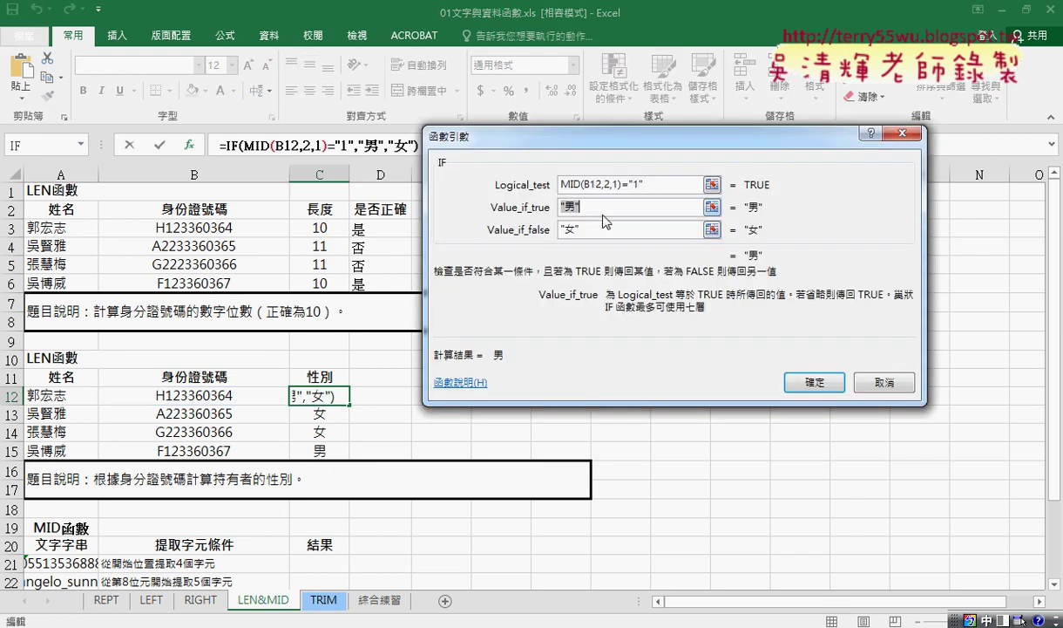
left_click(600, 231)
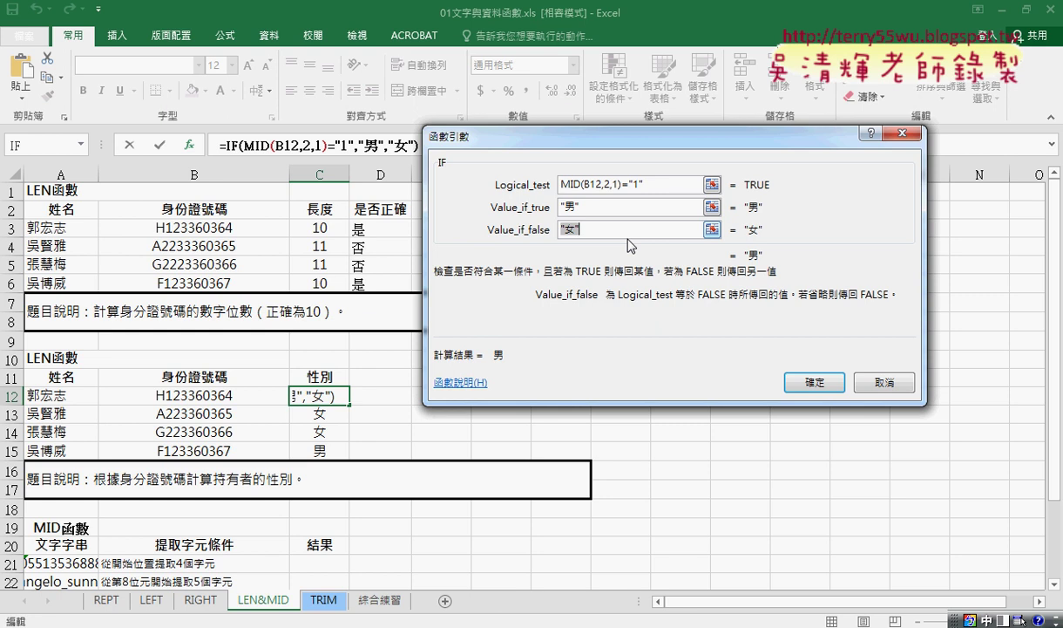